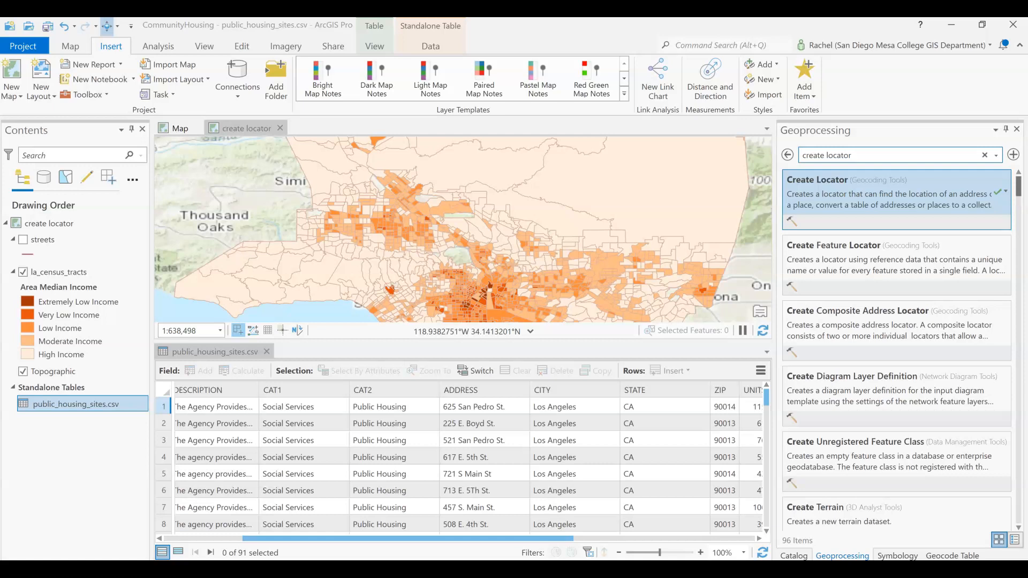
Open the Create Locator tool and set streets as the primary table with the Street Address role
click(823, 193)
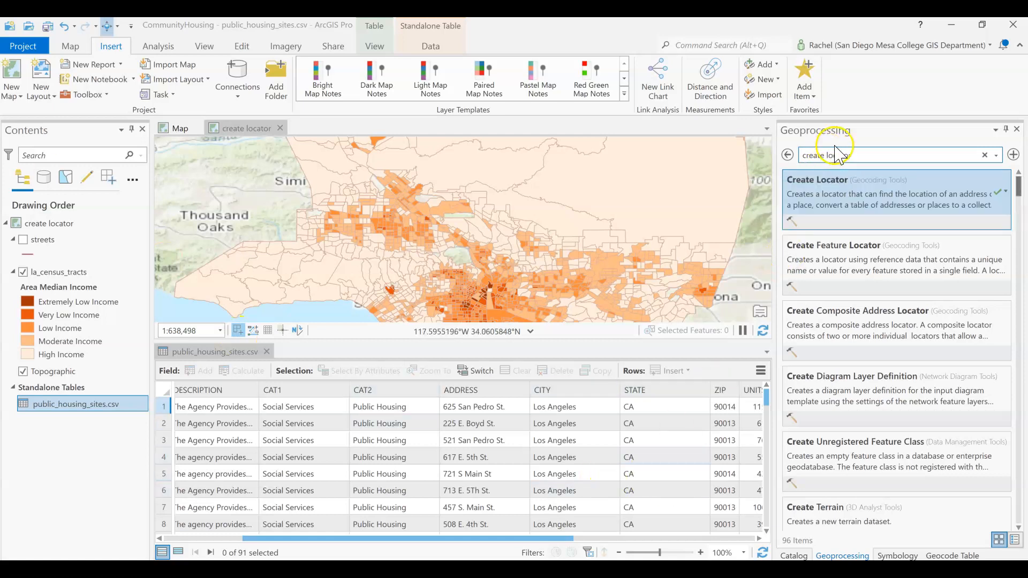
click(847, 213)
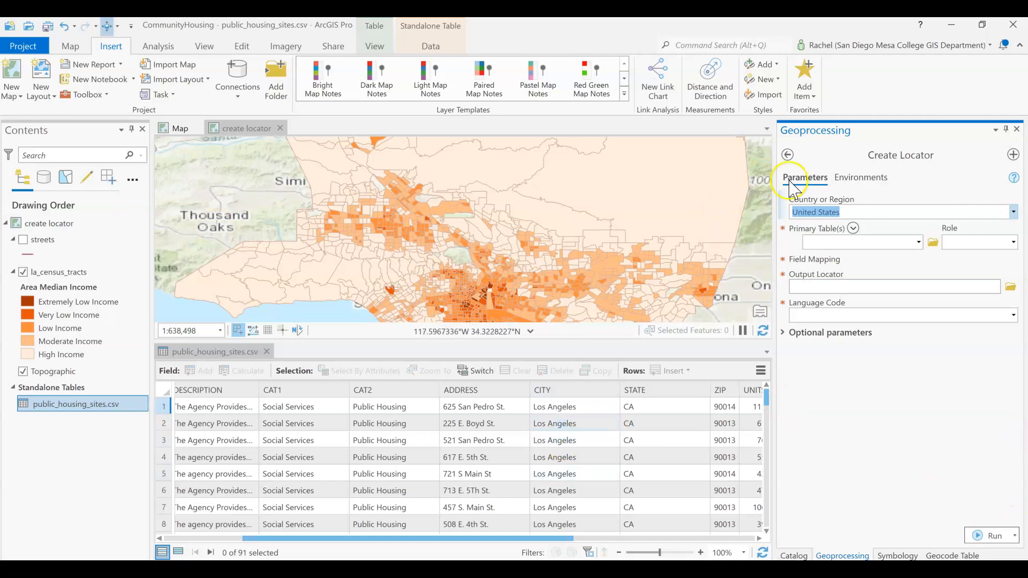
click(853, 228)
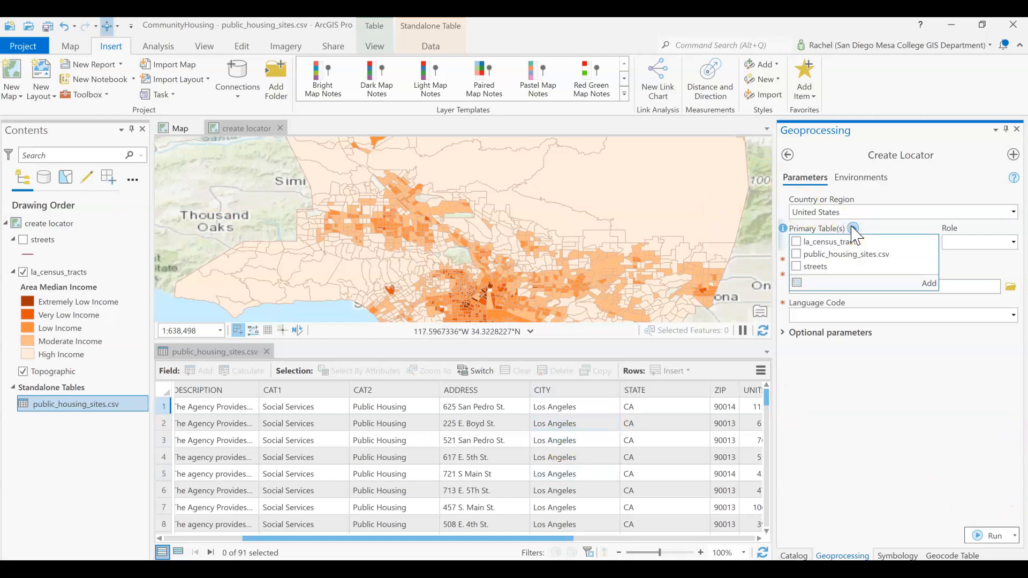
click(788, 228)
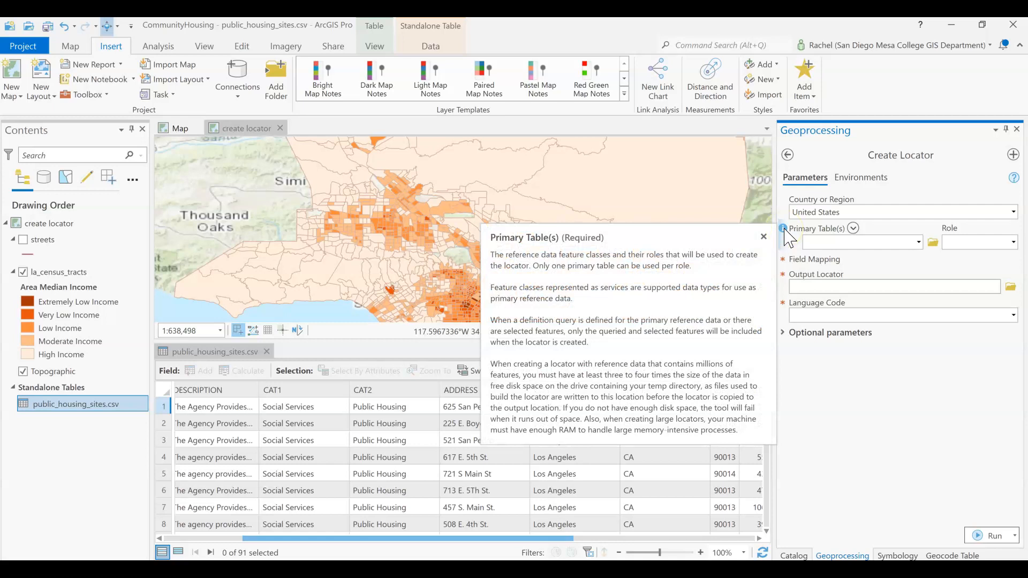
click(919, 242)
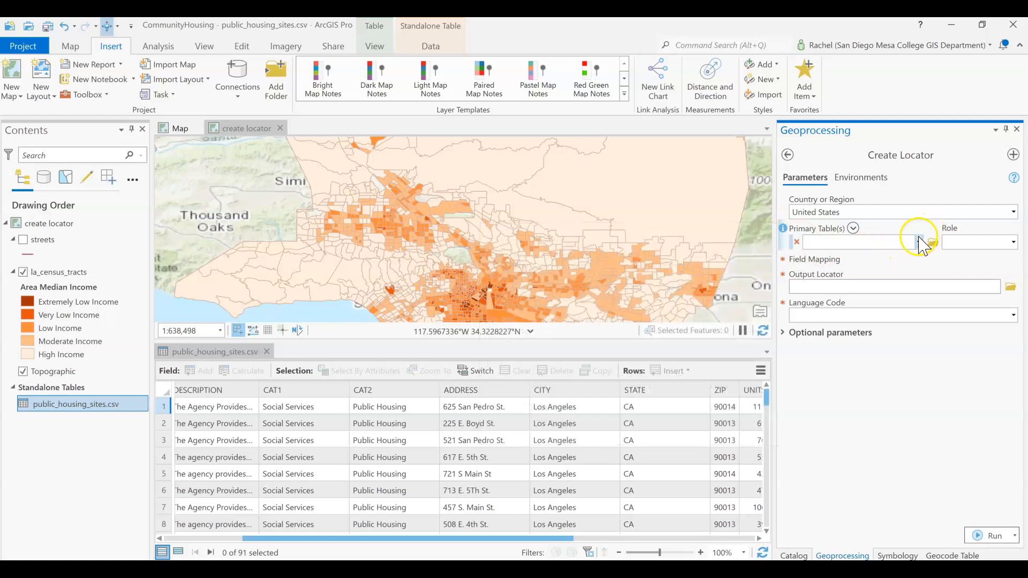
click(901, 270)
click(1013, 243)
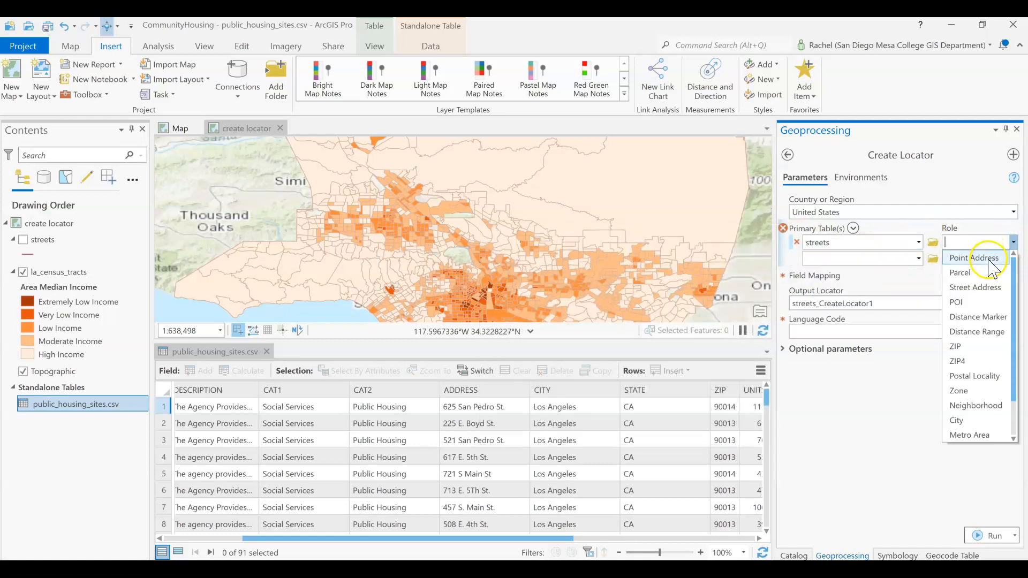
click(988, 287)
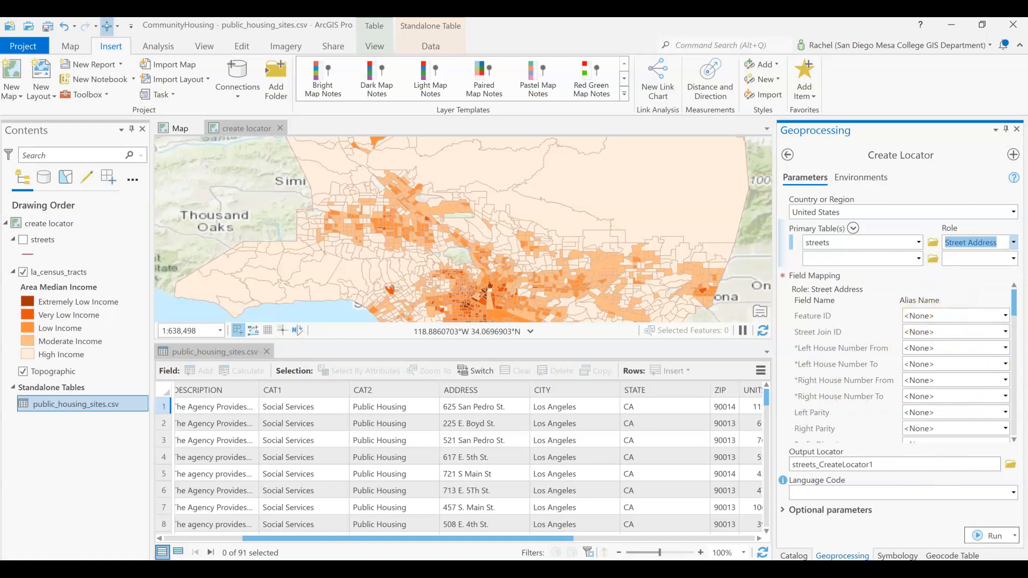
Review the columns of the public housing sites table and map the locator's Feature ID to OBJECTID
drag(472, 539, 326, 527)
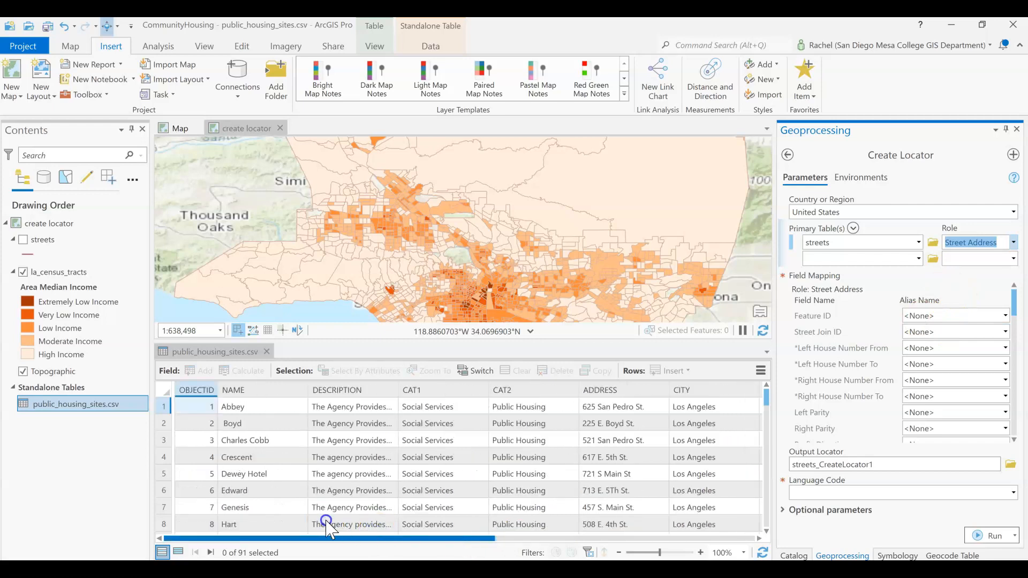
drag(399, 538, 589, 547)
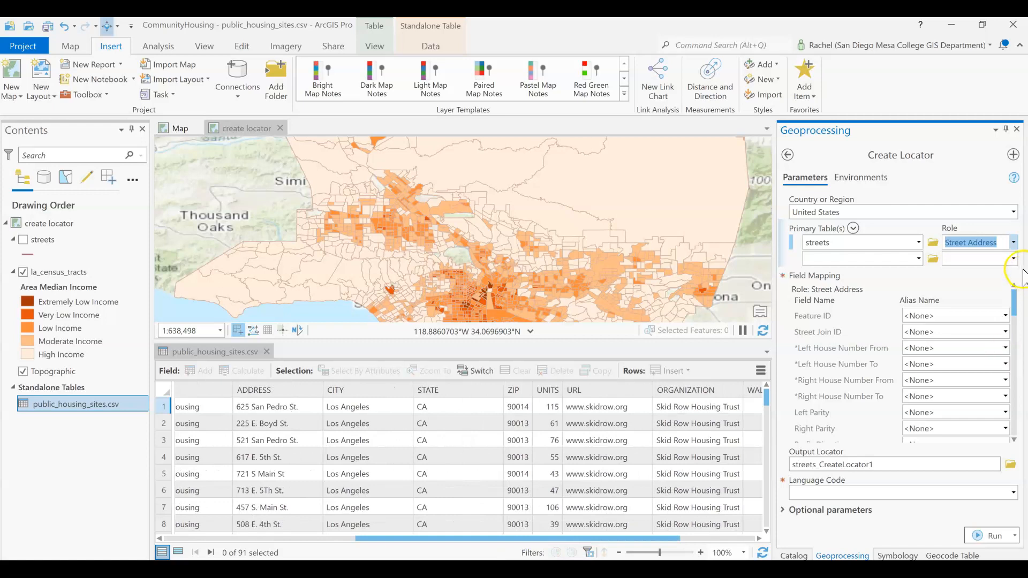
click(1006, 316)
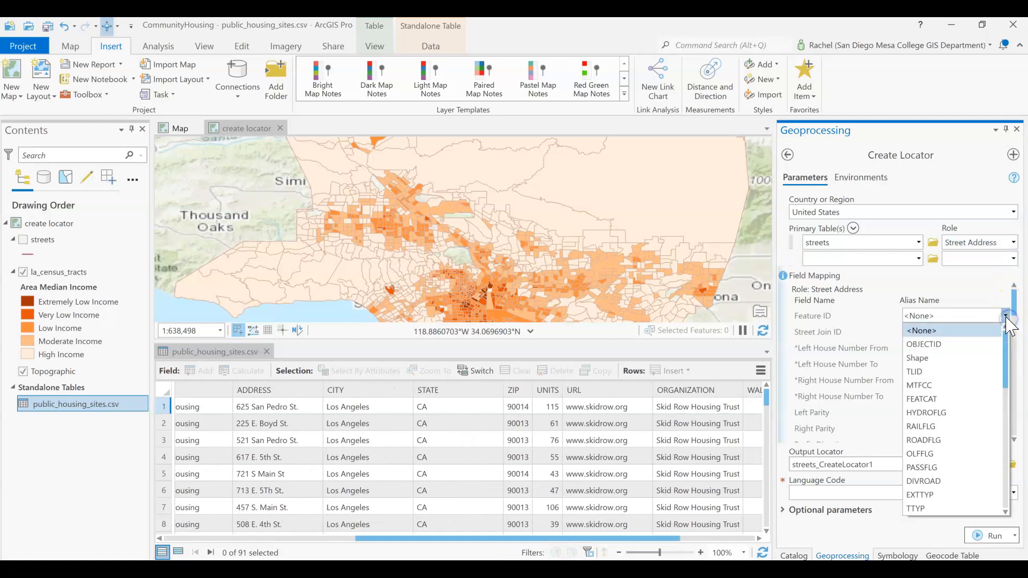
click(997, 344)
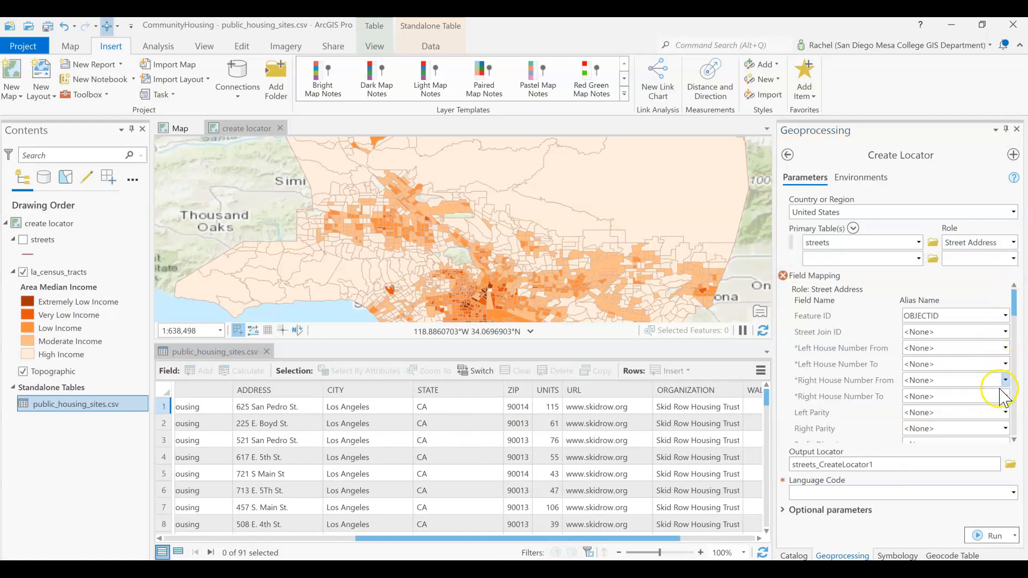
Map Left House Number From to LFROMADD and Left House Number To to LTOADD
click(1006, 348)
scroll(975, 468, down, 5)
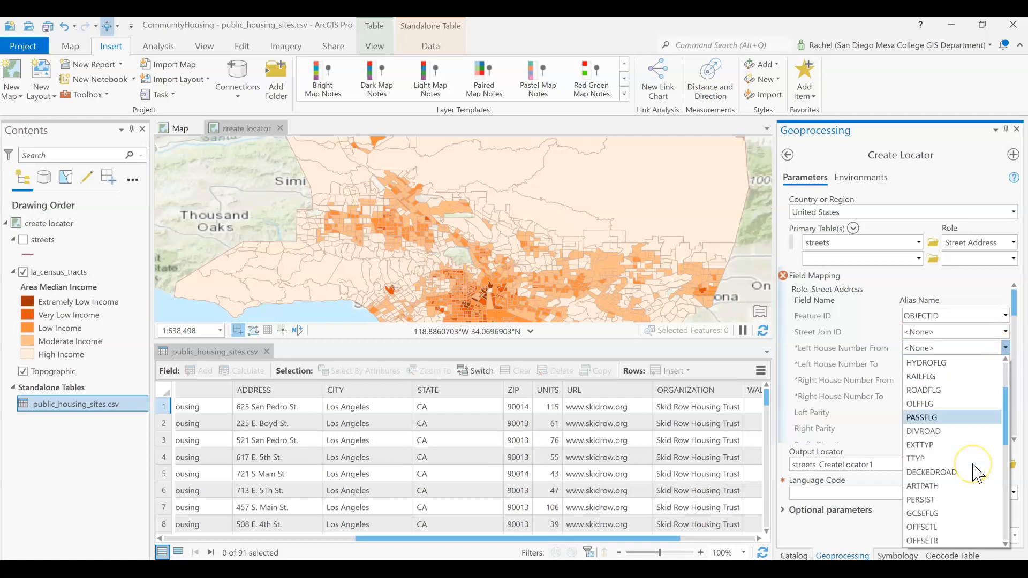
scroll(978, 474, down, 2)
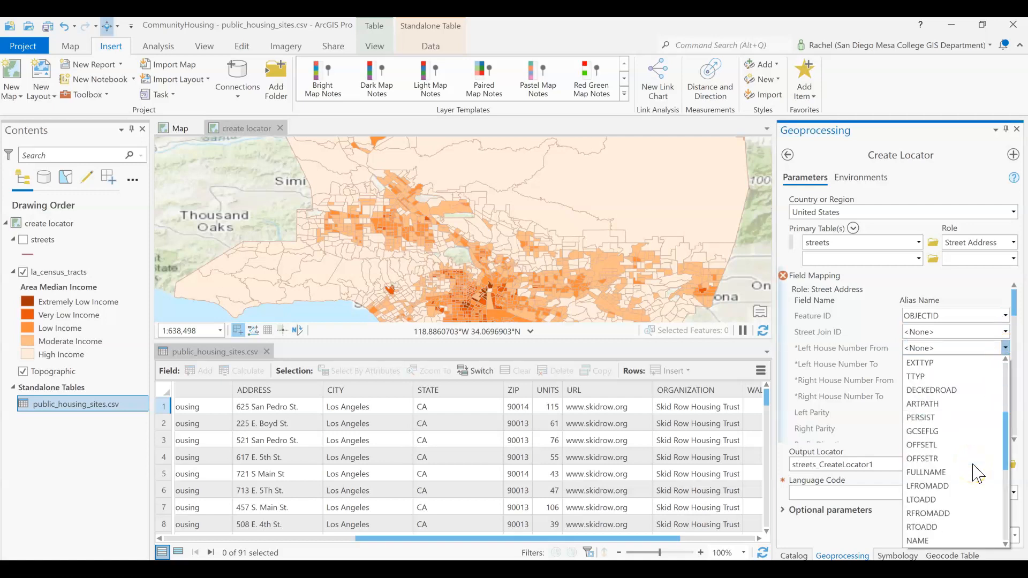
click(931, 486)
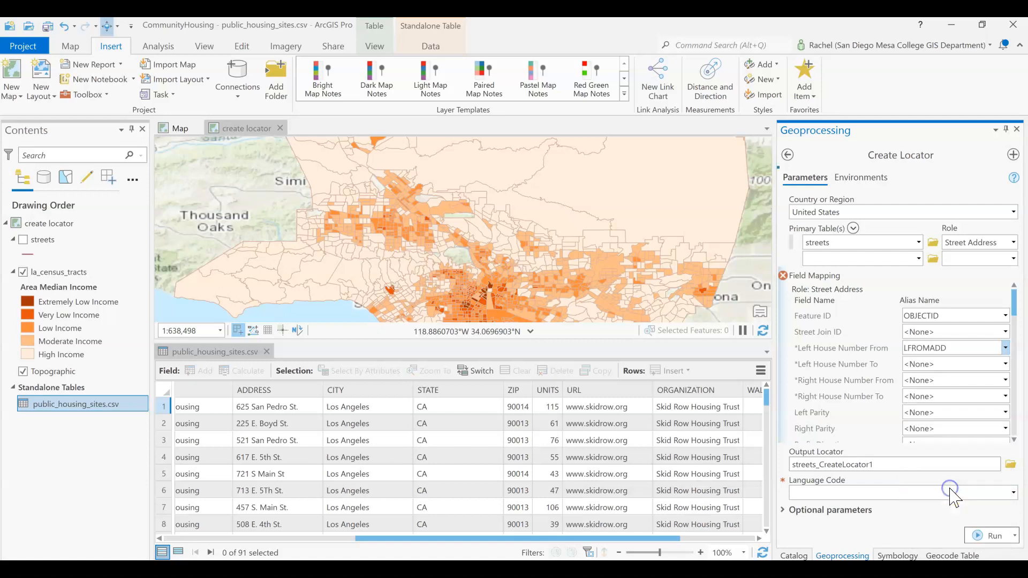
click(1006, 365)
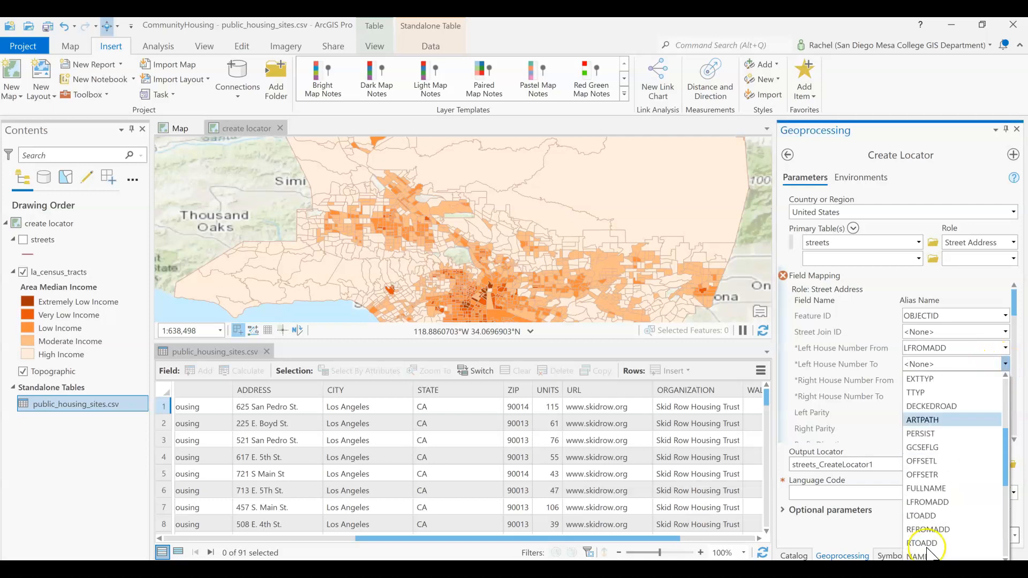
click(927, 517)
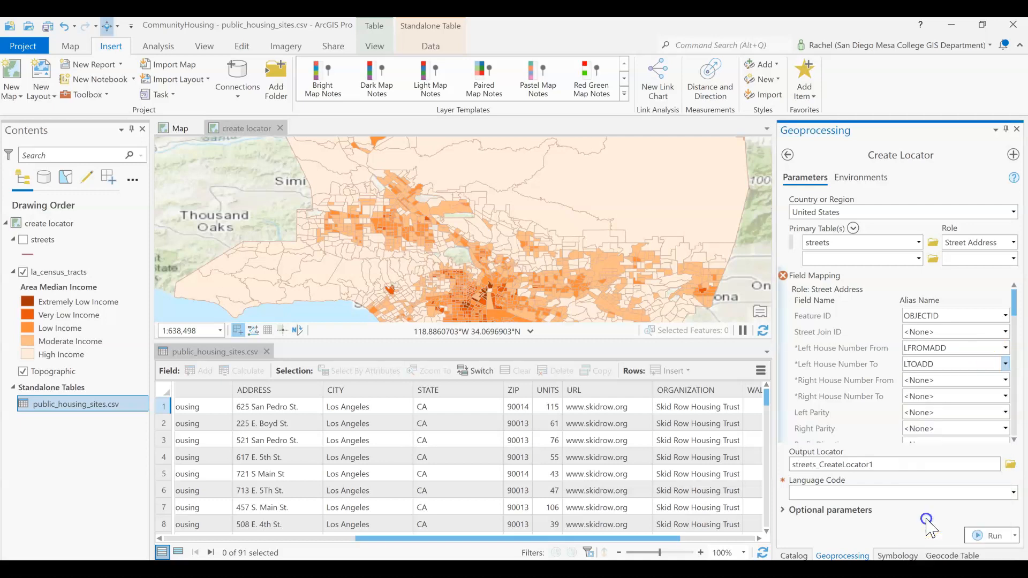
Map Right House Number From to RFROMADD and Right House Number To to RTOADD
click(1006, 381)
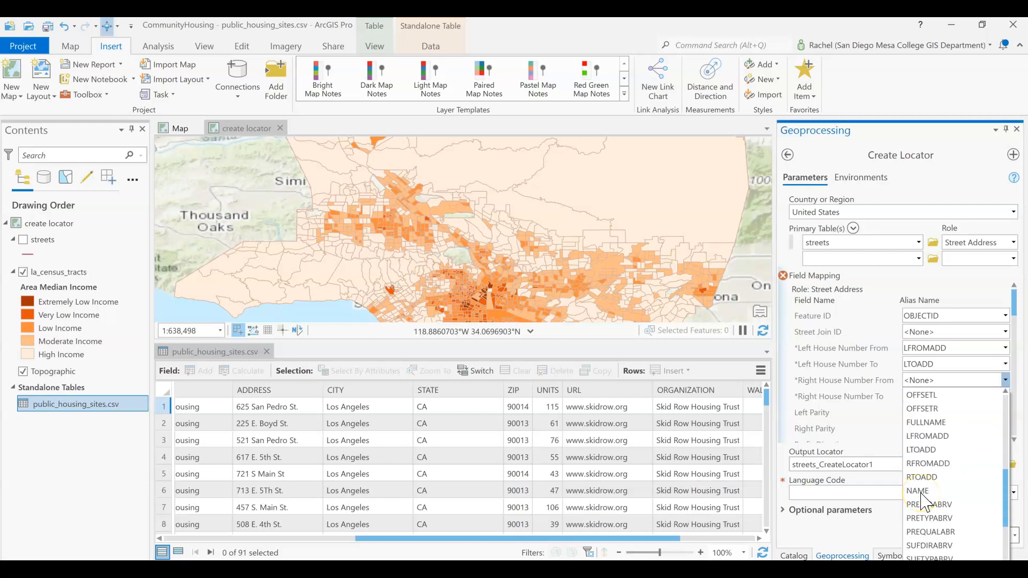
scroll(930, 485, down, 3)
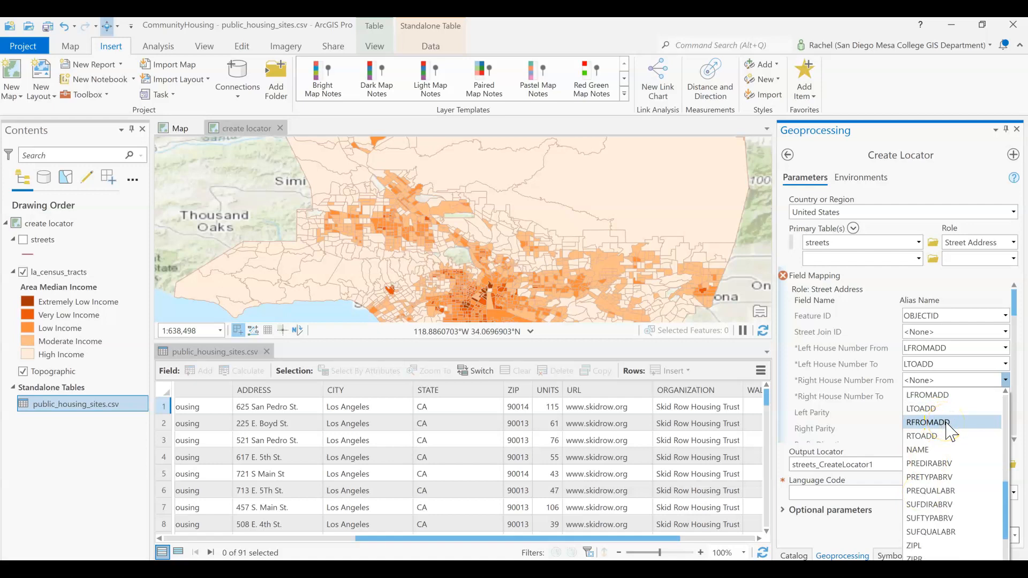
click(949, 423)
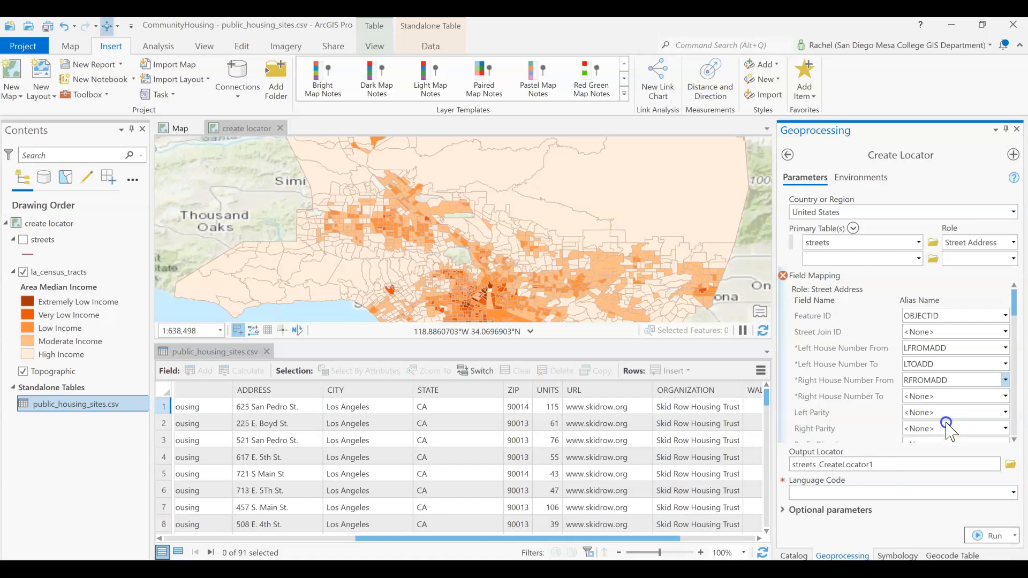
click(1005, 397)
scroll(956, 347, down, 4)
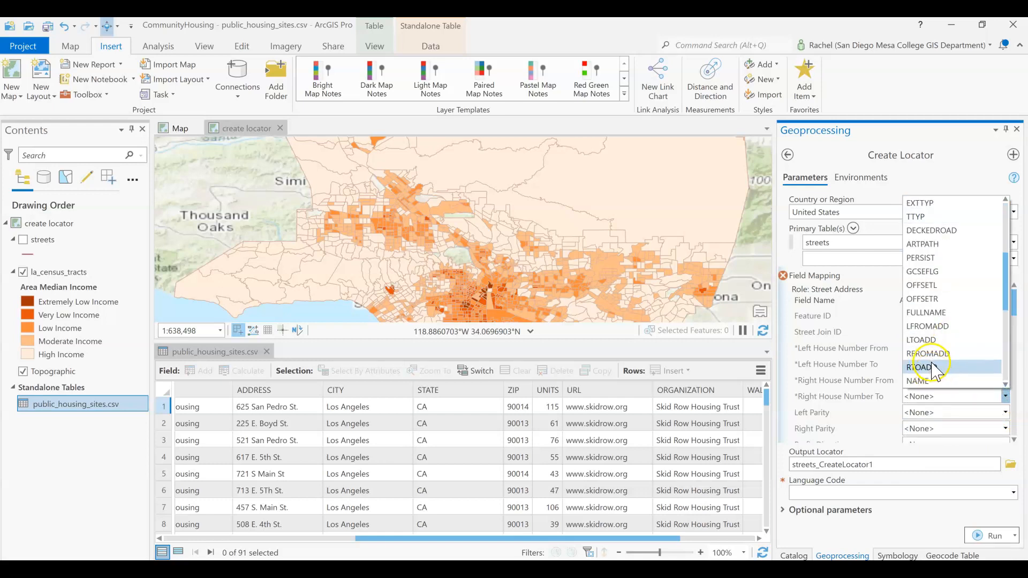
click(934, 368)
Open the attribute table of the streets layer and close the public_housing_sites.csv table
scroll(838, 410, down, 1)
scroll(839, 409, down, 2)
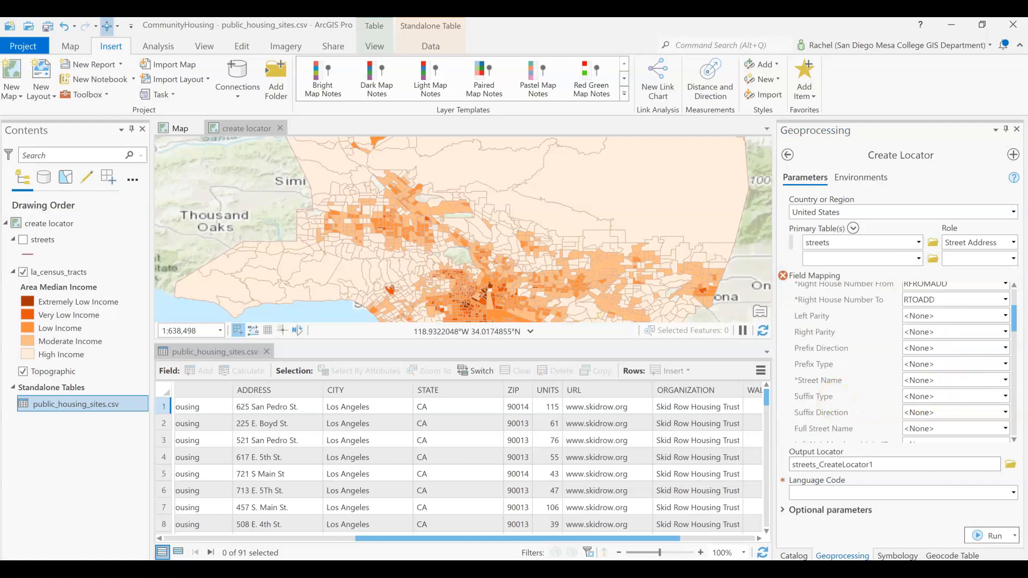
mouse_move(263, 396)
drag(467, 539, 249, 519)
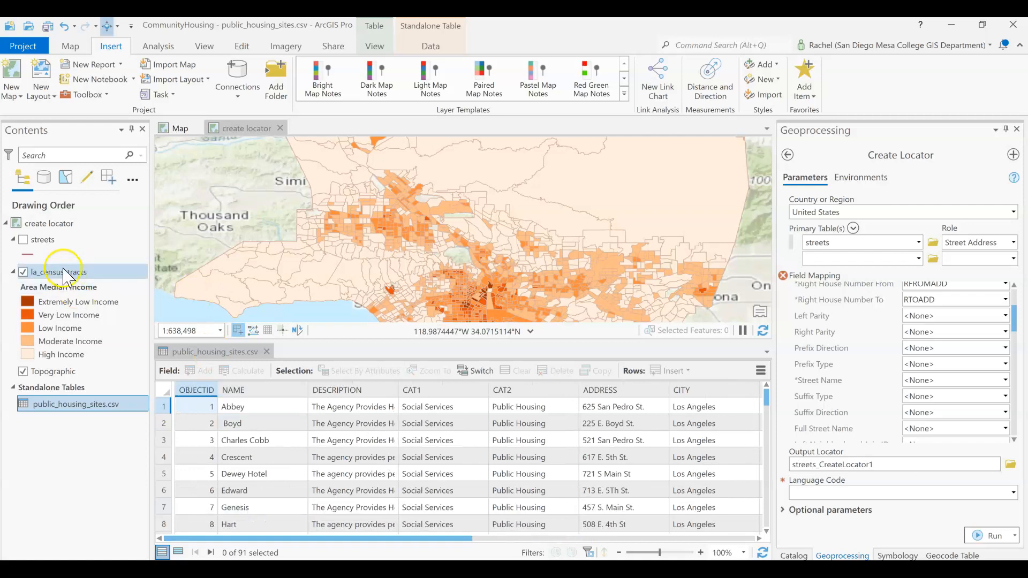
click(36, 242)
right_click(36, 244)
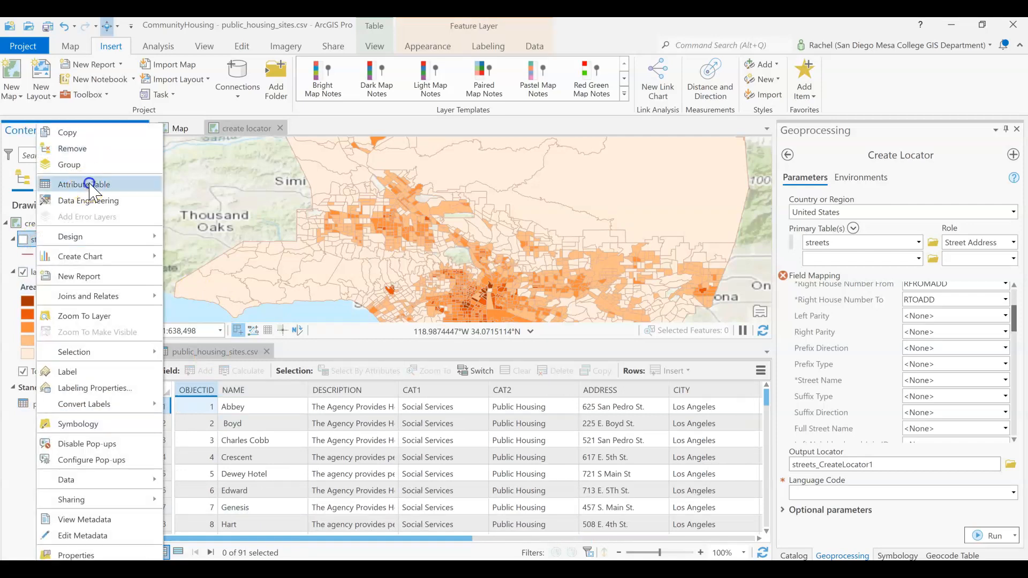
click(86, 183)
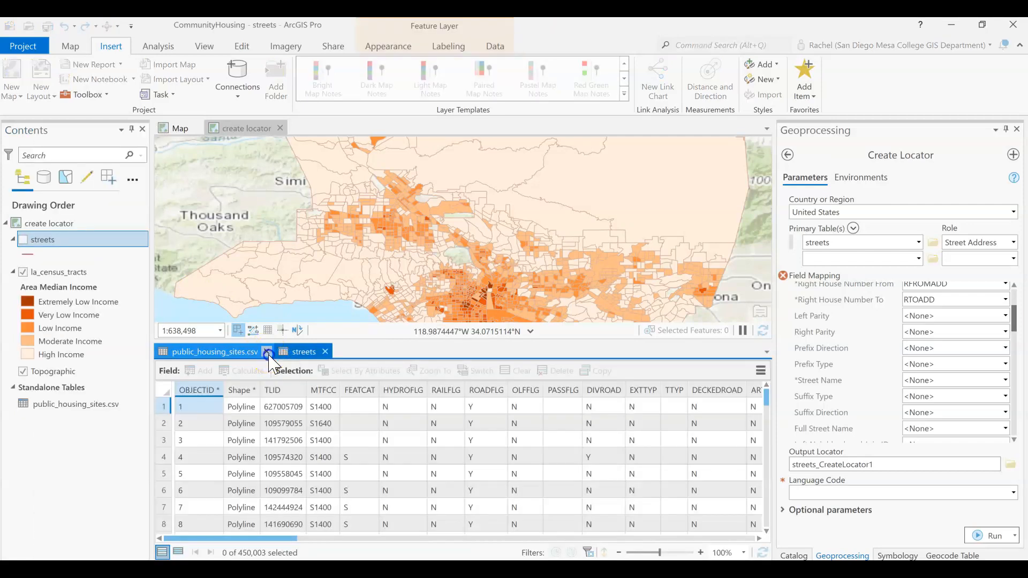
click(266, 351)
Check the street name column in the streets table and map the locator's Street Name to NAME
drag(271, 539, 486, 539)
click(464, 472)
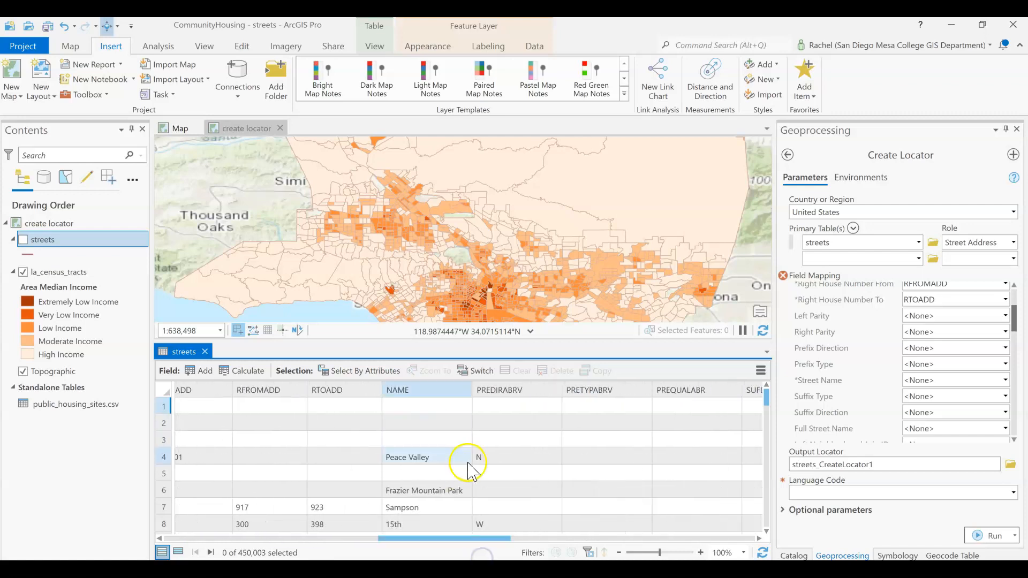
scroll(459, 469, down, 1)
scroll(460, 470, down, 6)
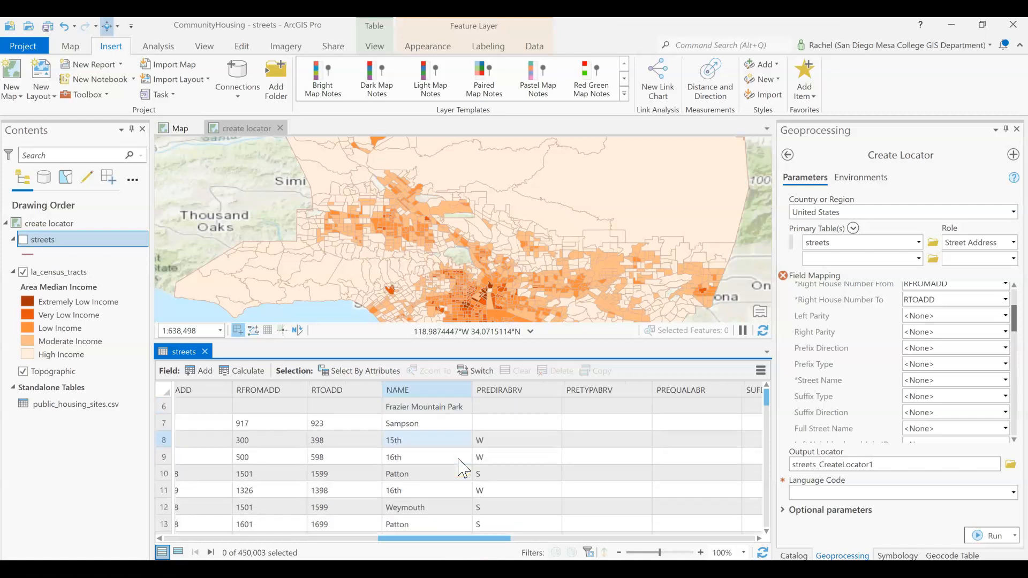
scroll(460, 468, down, 4)
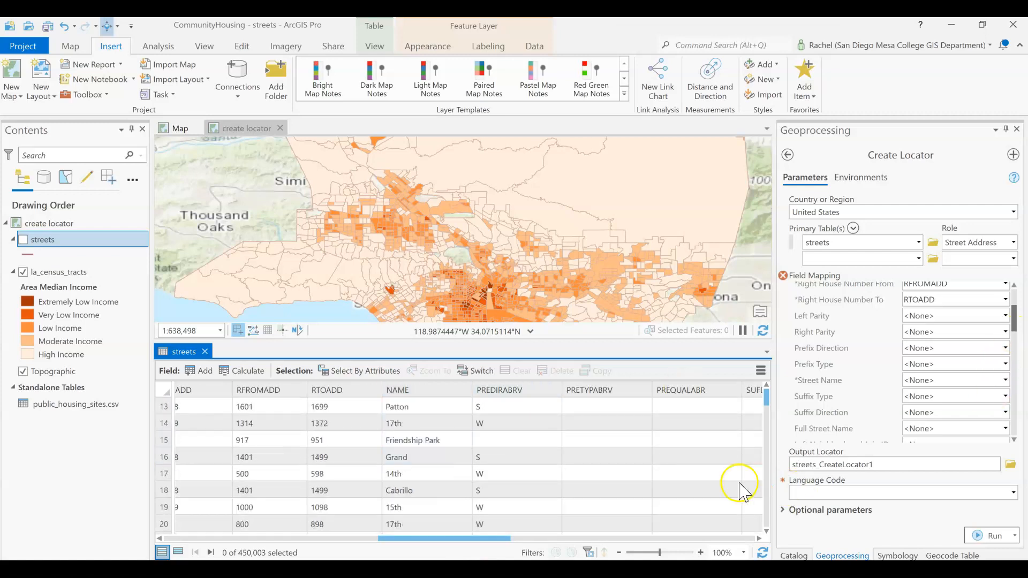
click(1006, 380)
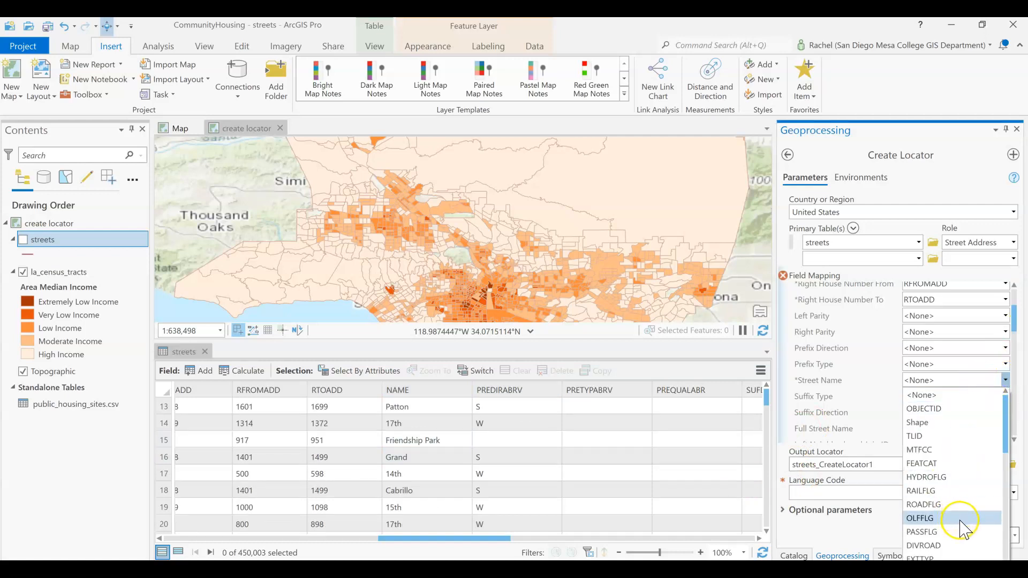
scroll(964, 528, down, 2)
scroll(964, 528, down, 3)
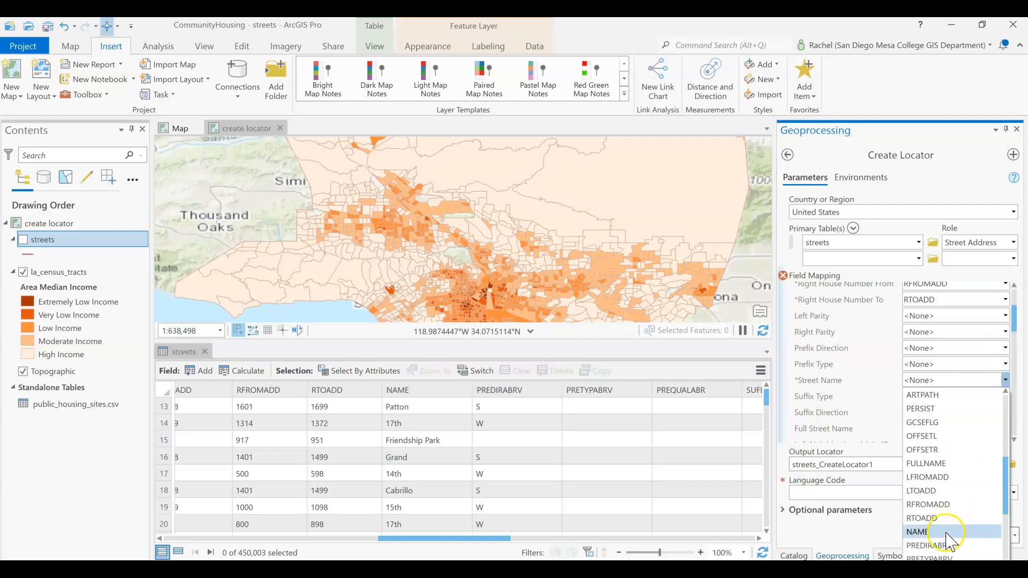
click(956, 530)
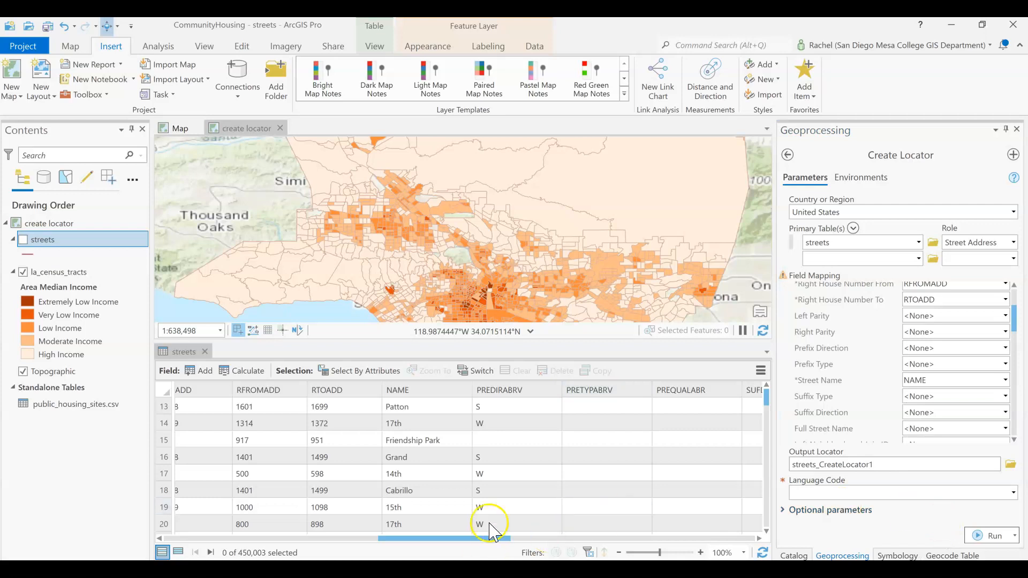
Review the remaining locator fields against the streets table columns and map Prefix Direction to PREDIRABRV
drag(1012, 325, 1024, 424)
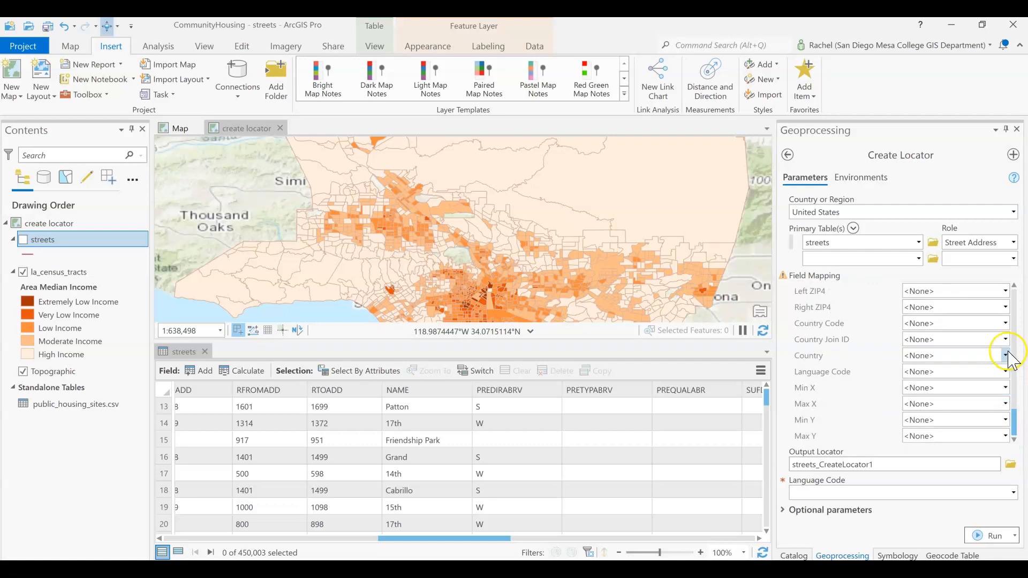
drag(471, 539, 594, 544)
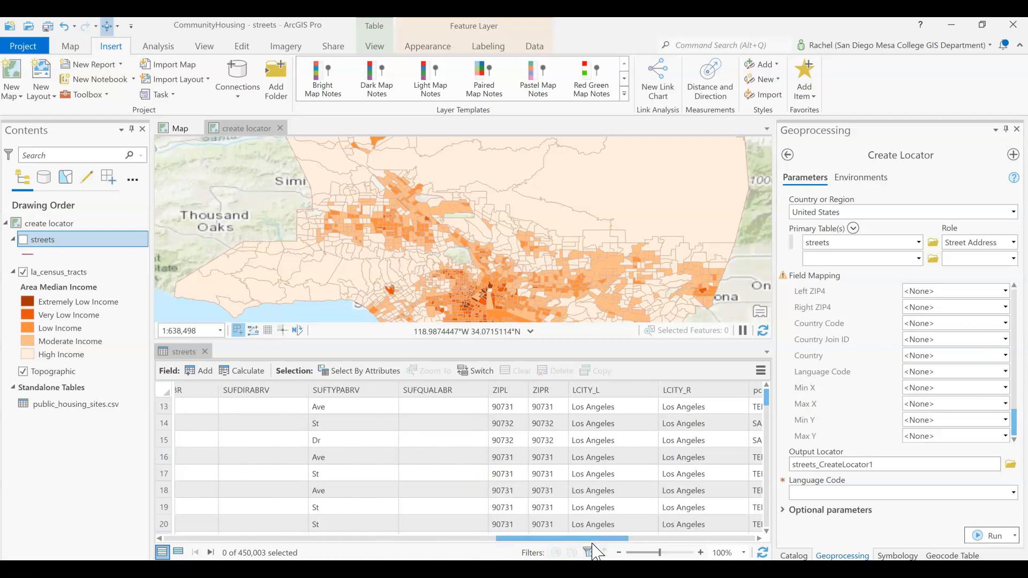
scroll(547, 460, down, 2)
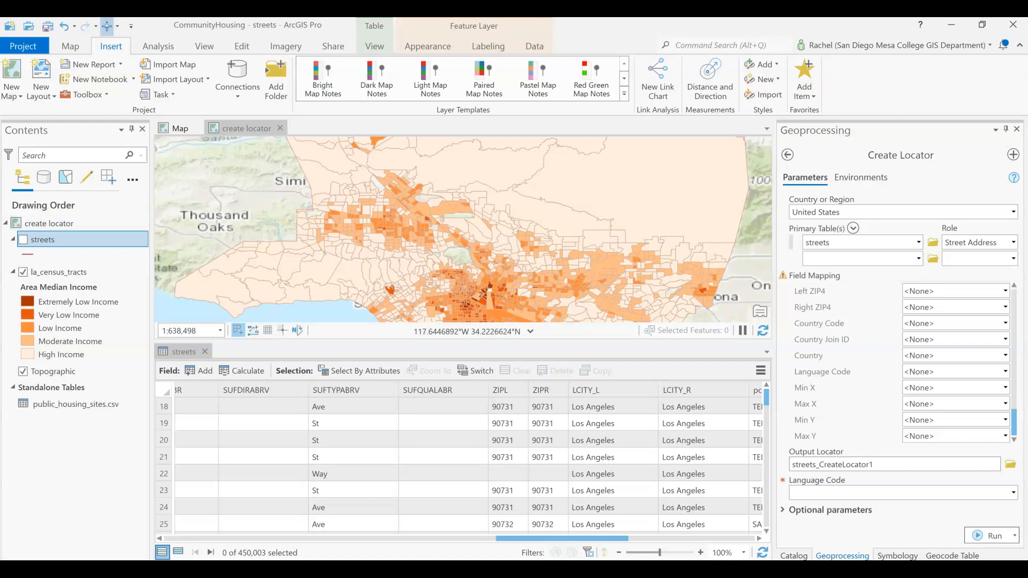
scroll(947, 394, up, 3)
scroll(948, 393, up, 5)
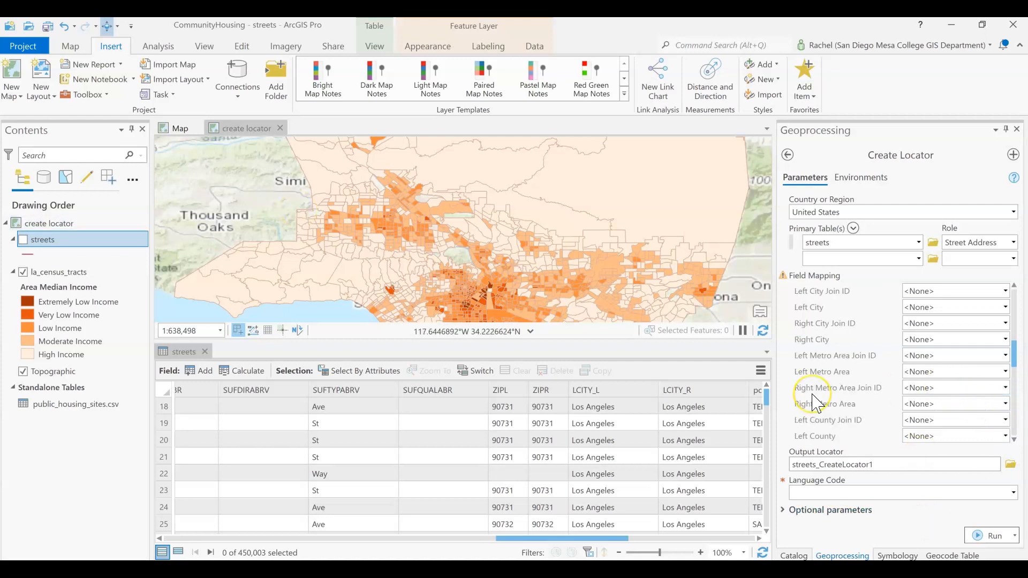
scroll(816, 401, up, 1)
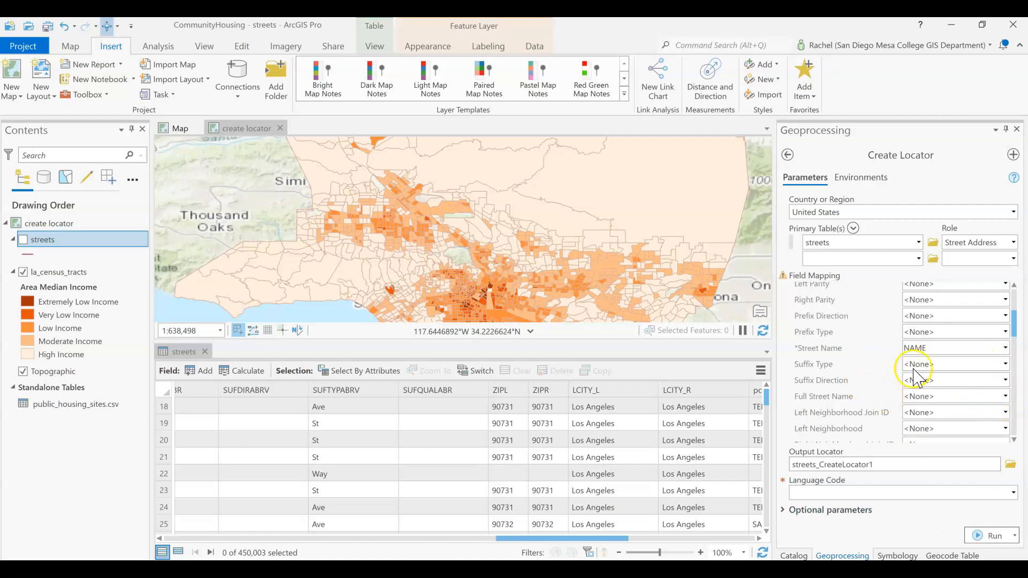
click(1005, 316)
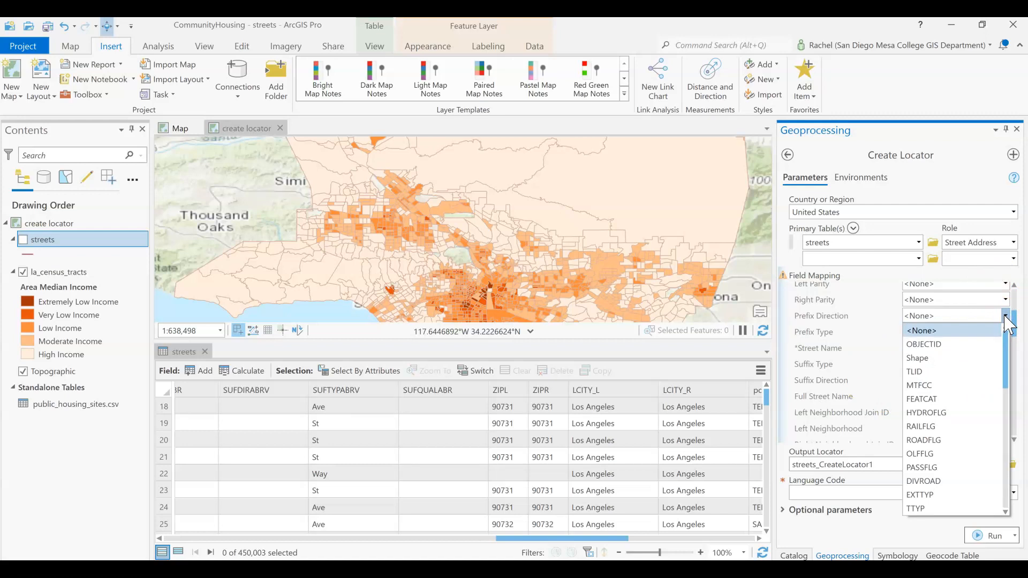
scroll(937, 420, down, 5)
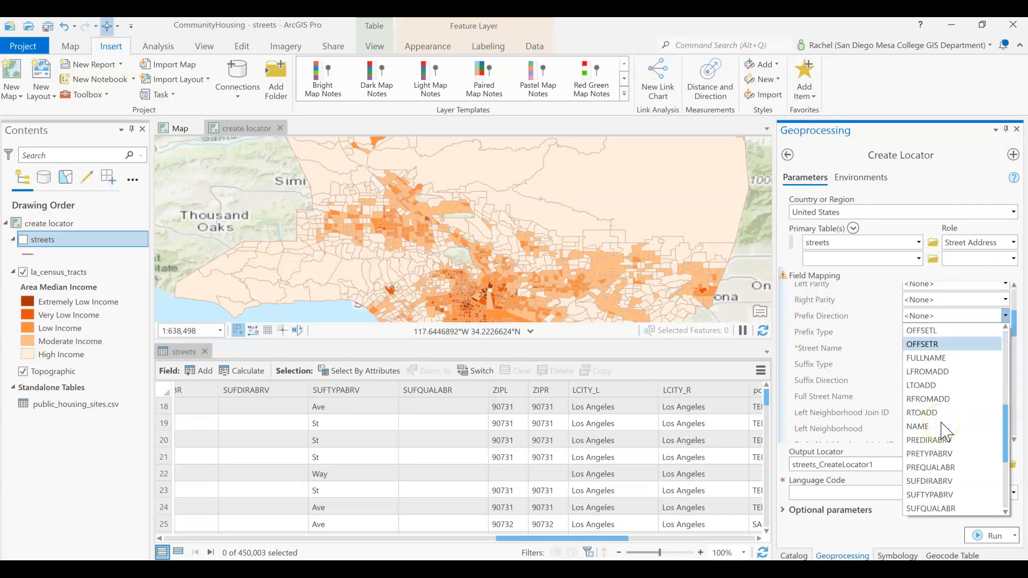
click(942, 442)
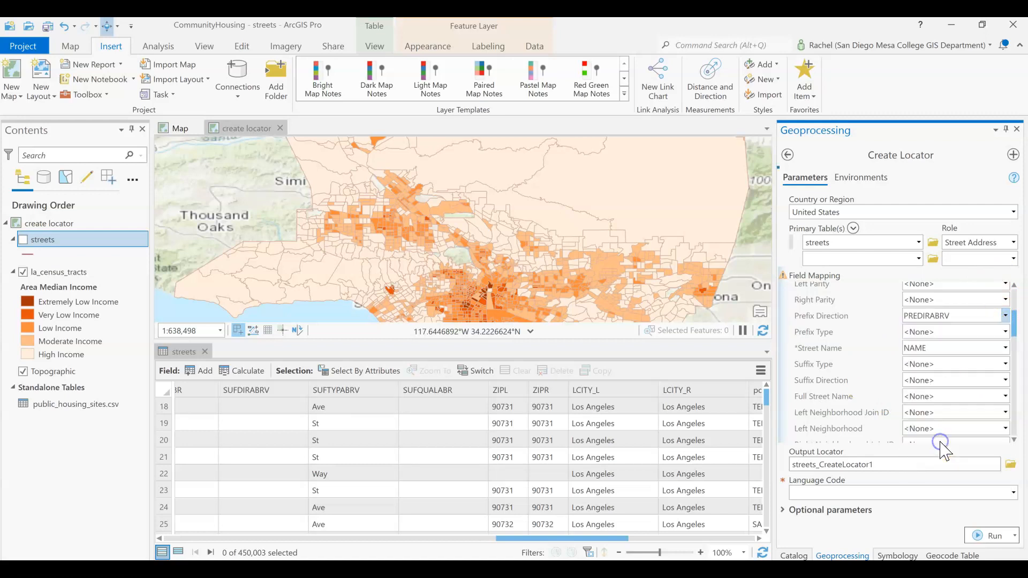
Map the locator's Prefix Type to the PRETYPABRV field of the streets layer
click(1005, 333)
scroll(958, 448, down, 10)
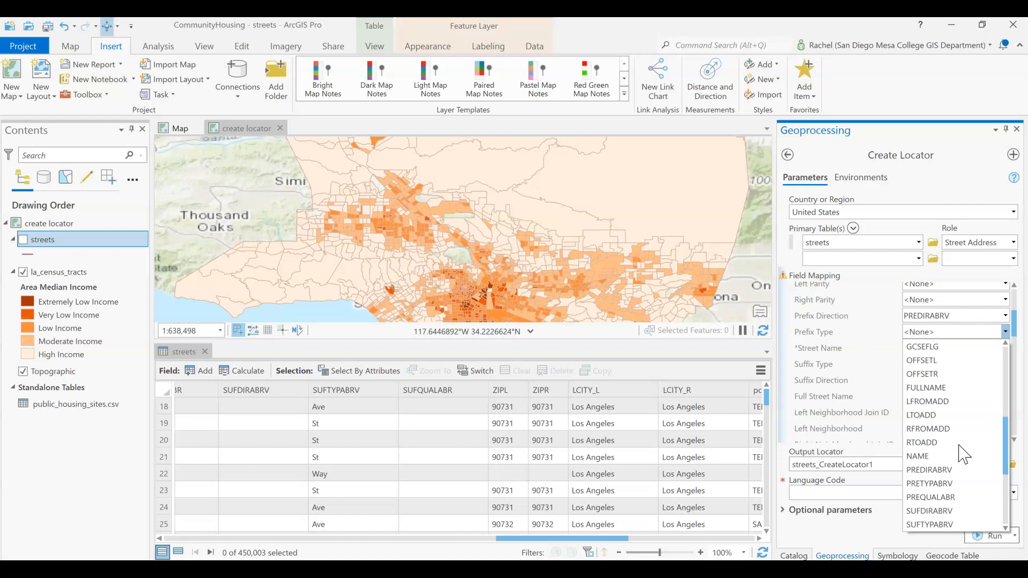
scroll(963, 455, down, 1)
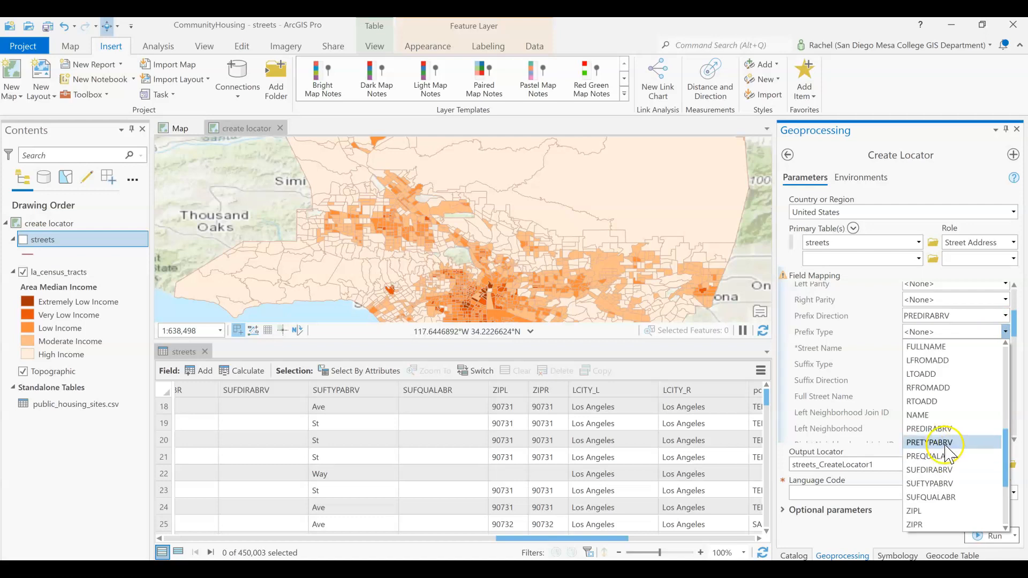
click(944, 445)
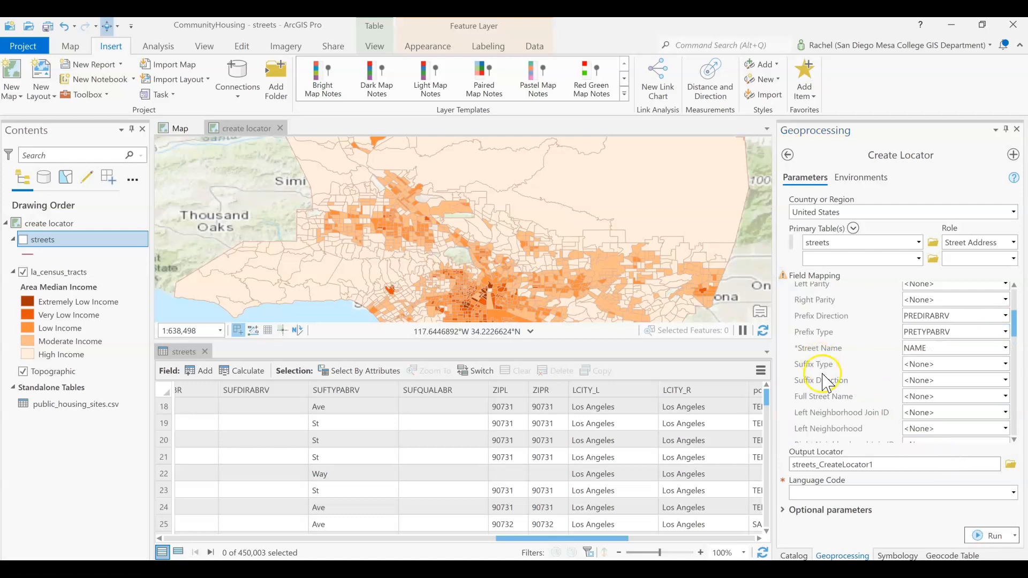
Map Suffix Type to SUFTYPABRV and Suffix Direction to SUFDIRABRV in the locator's field mapping
click(1006, 364)
scroll(925, 482, down, 4)
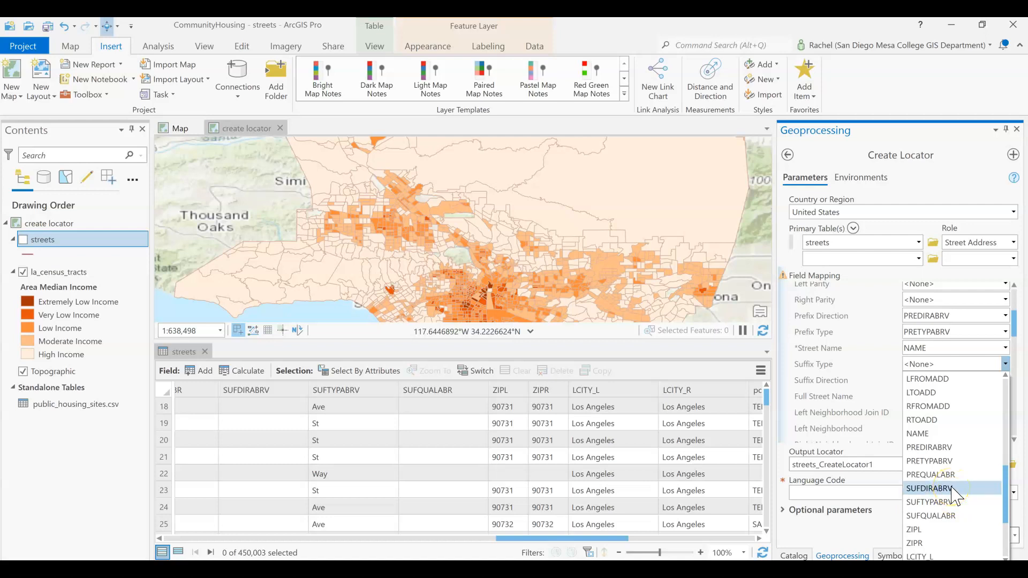
click(953, 503)
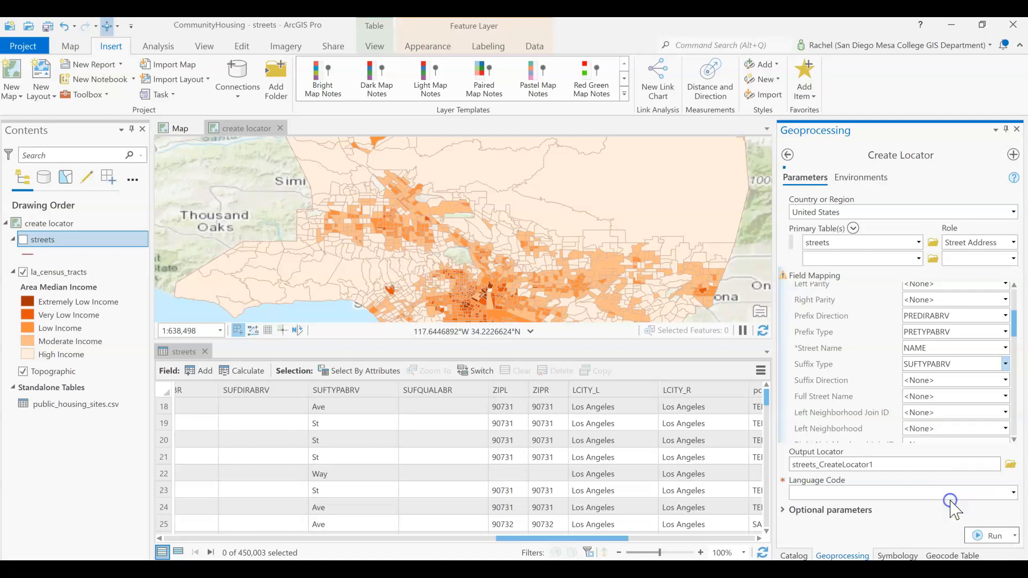
click(1005, 380)
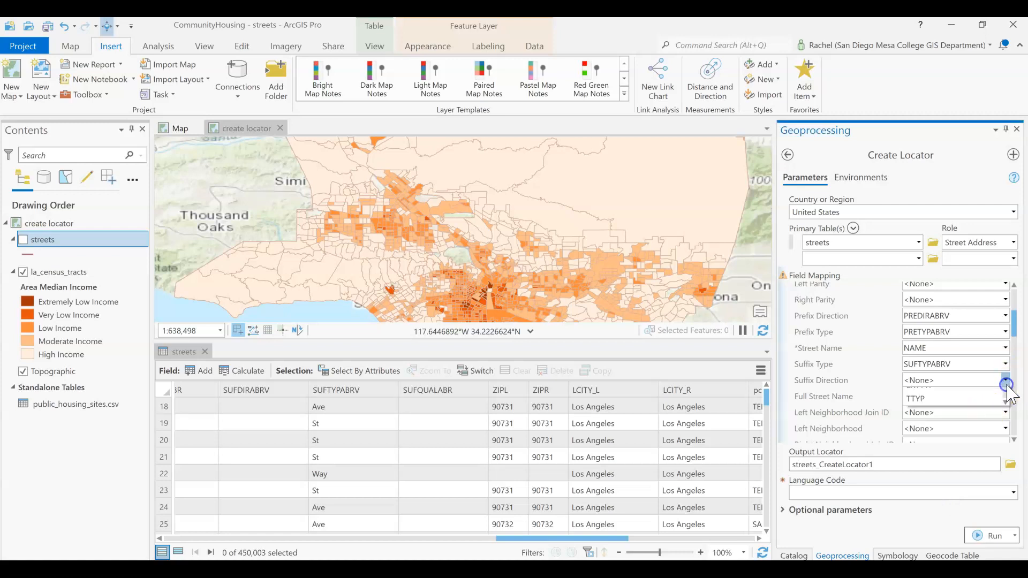
scroll(964, 524, down, 6)
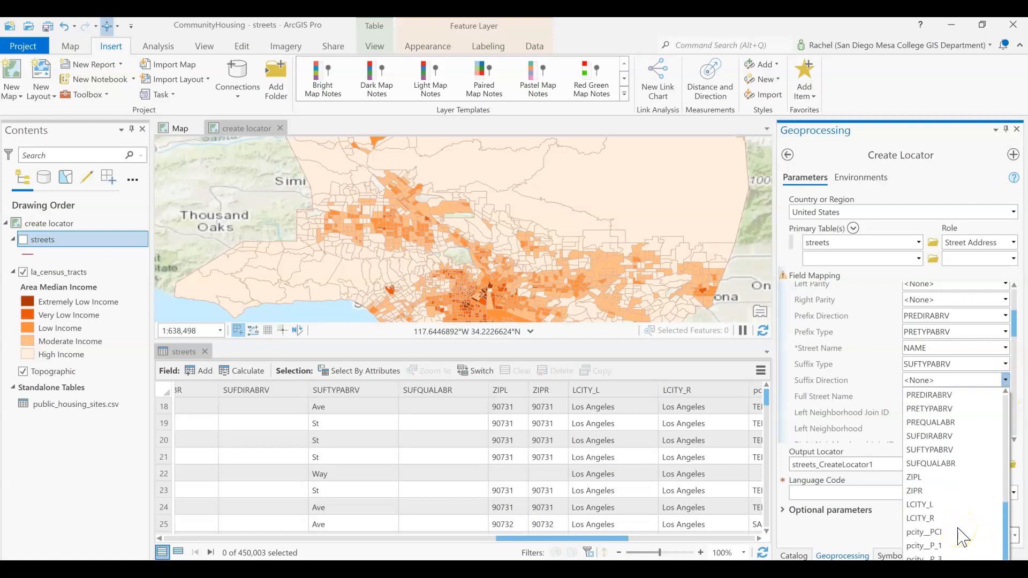
click(935, 395)
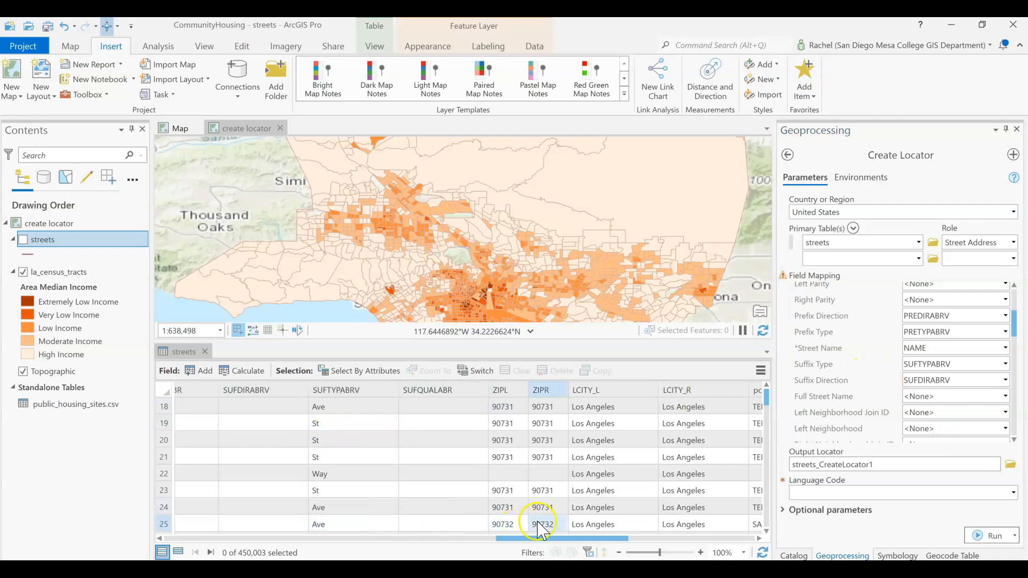
Check the city columns in the streets table and map the locator's Left City to LCITY_L
drag(547, 539, 640, 539)
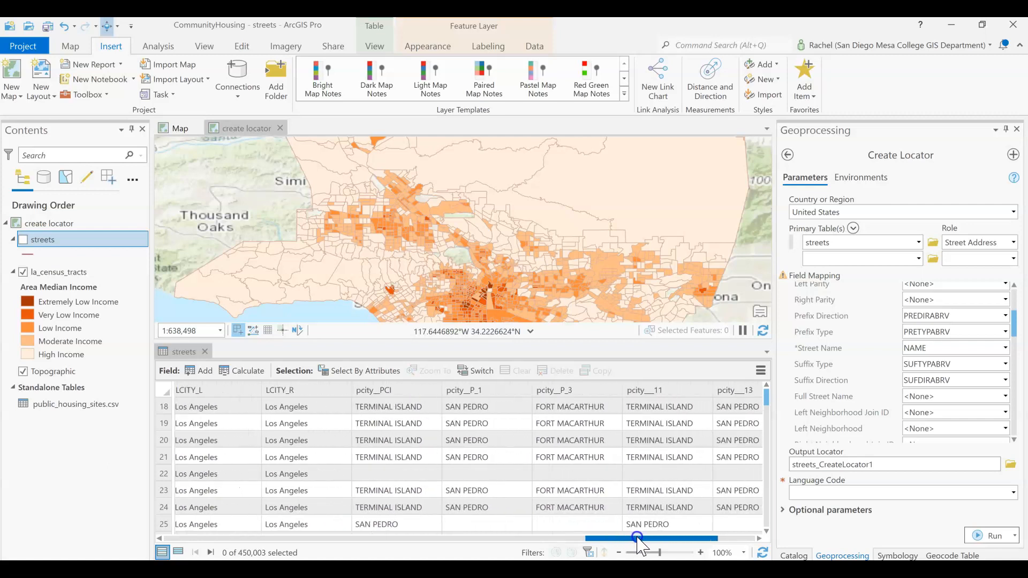
scroll(887, 399, down, 1)
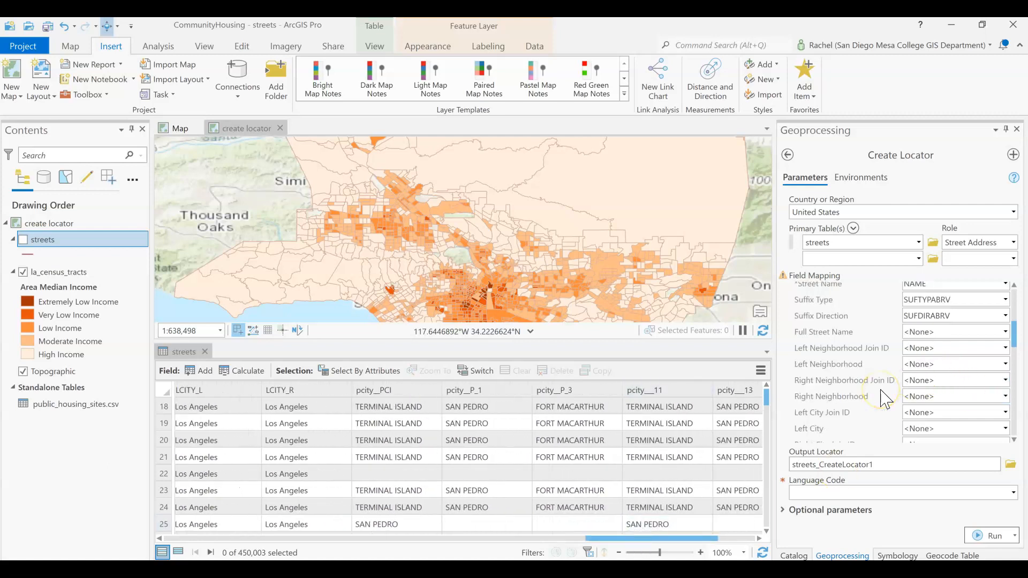
scroll(886, 399, down, 5)
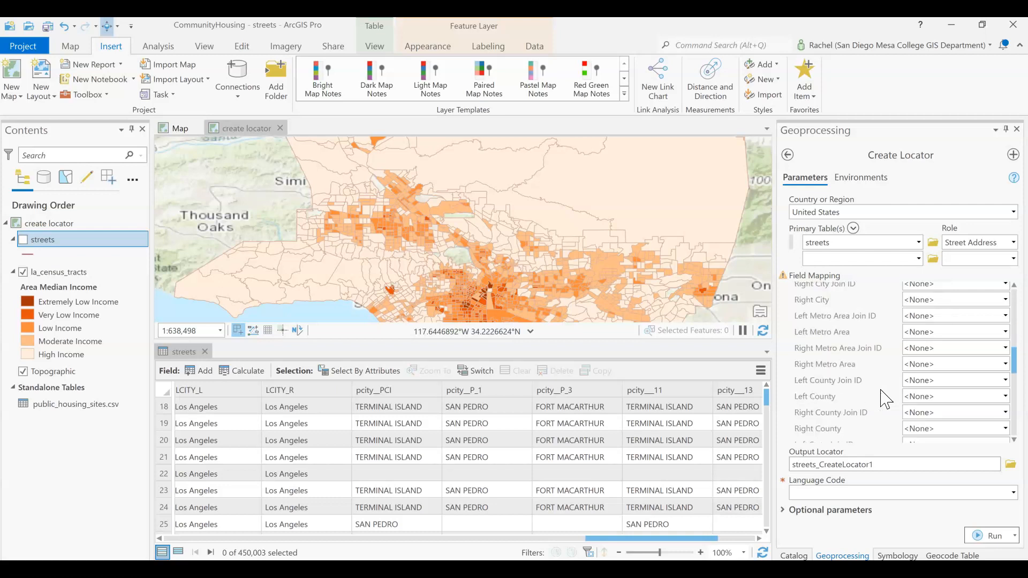
scroll(886, 399, down, 3)
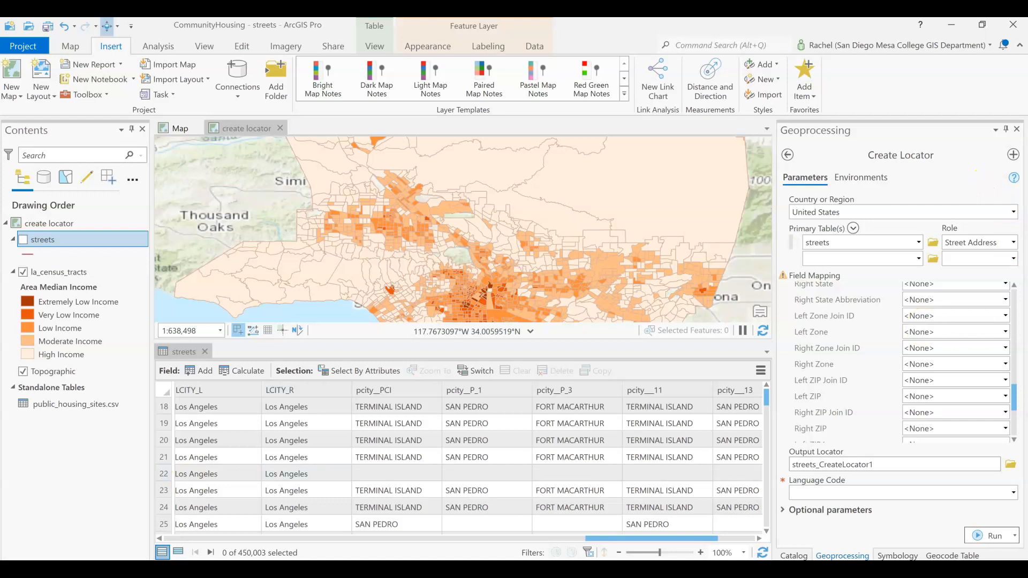
click(1016, 348)
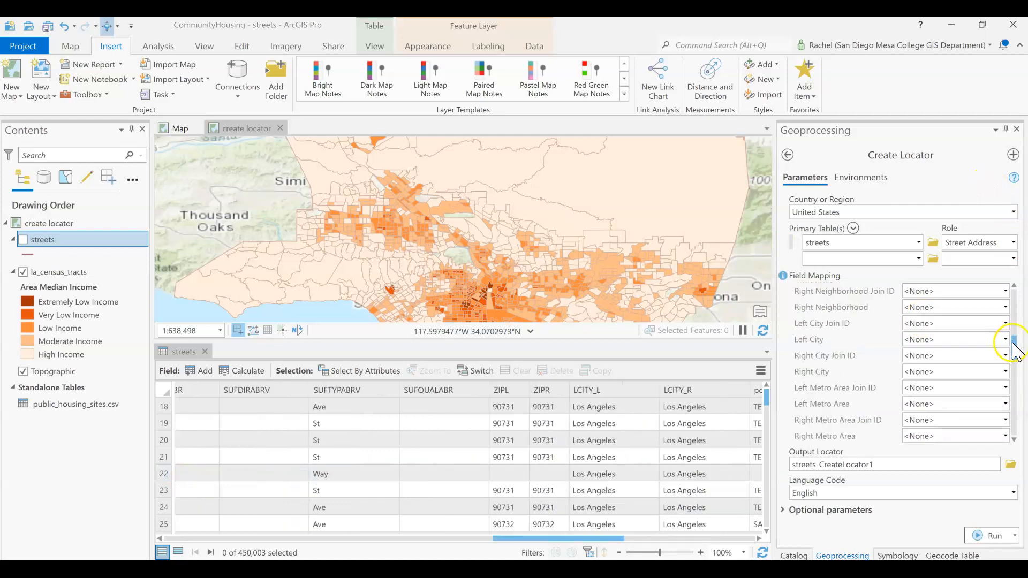
click(1005, 341)
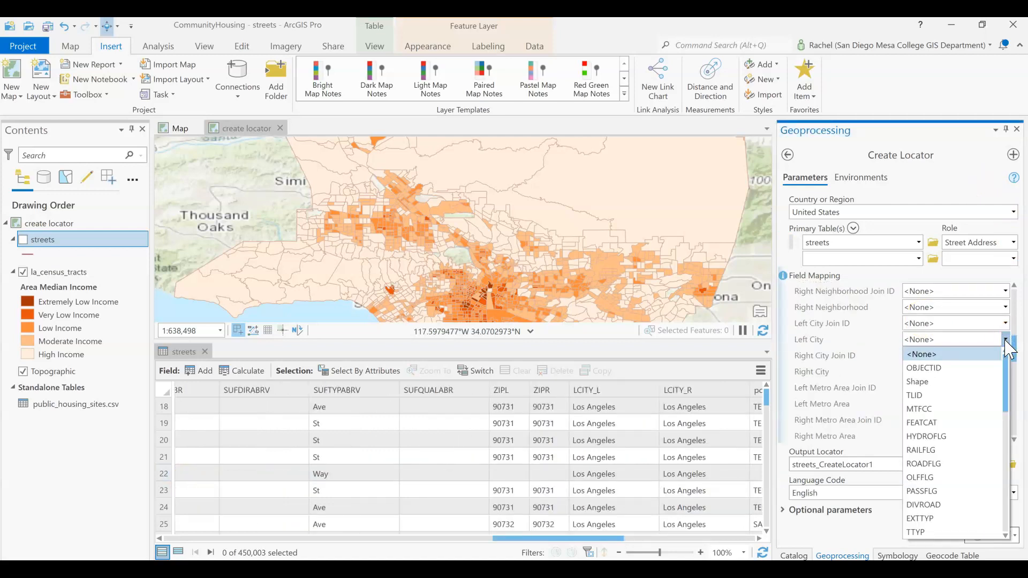
scroll(985, 455, down, 10)
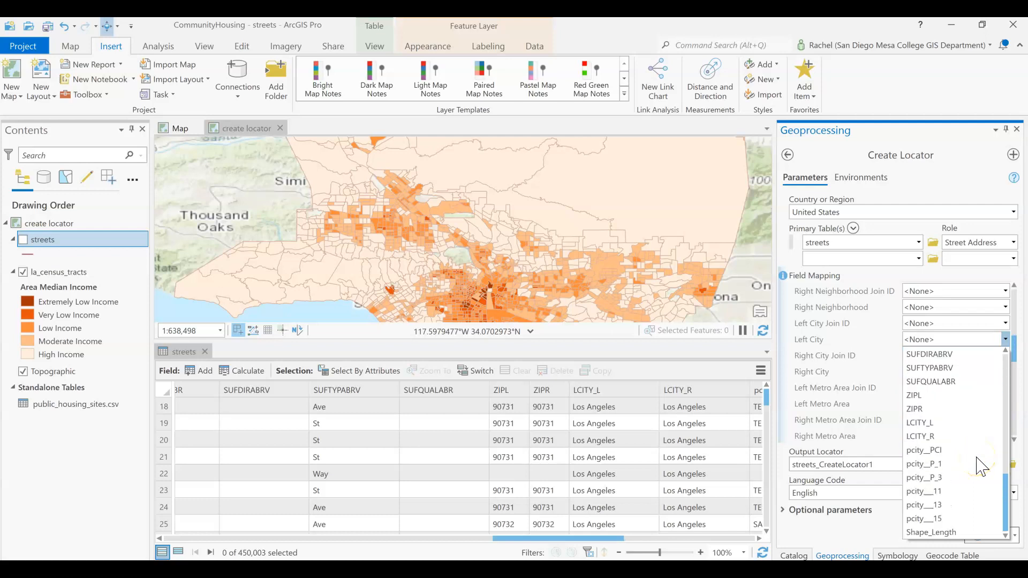
click(921, 424)
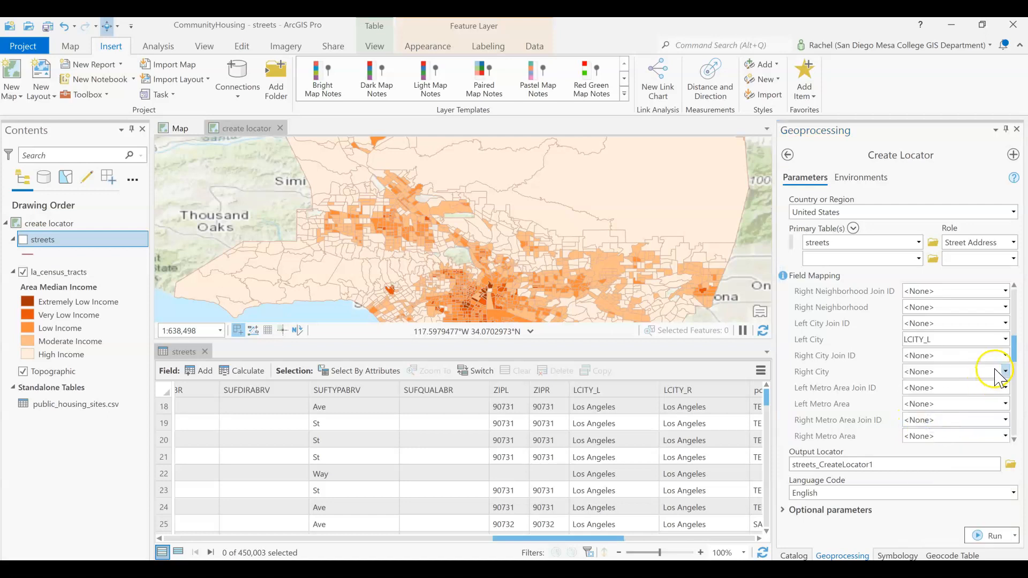
Look through more street records and map the locator's Right City Join ID to LCITY_R
scroll(680, 456, down, 1)
scroll(682, 458, down, 12)
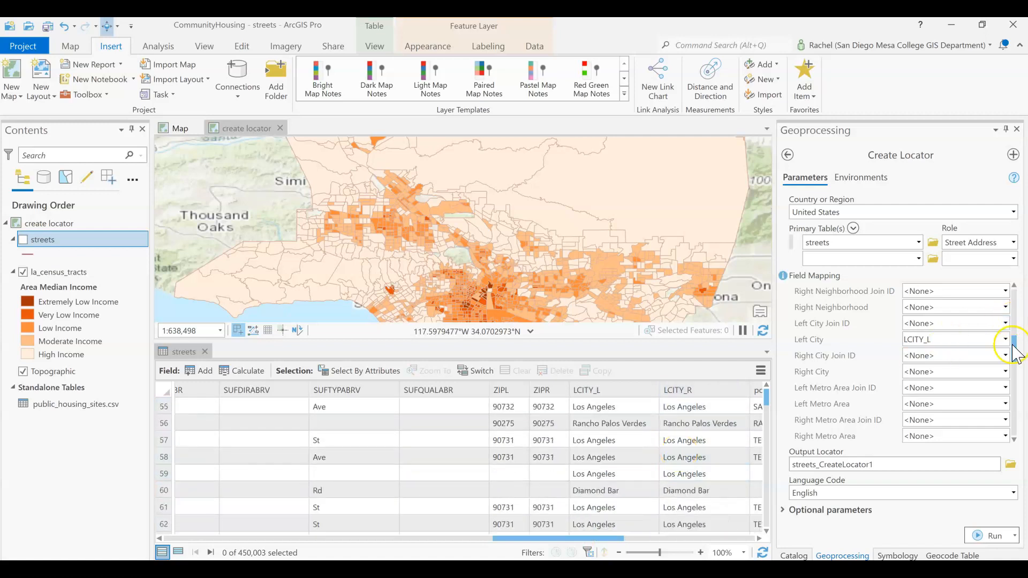
click(1006, 355)
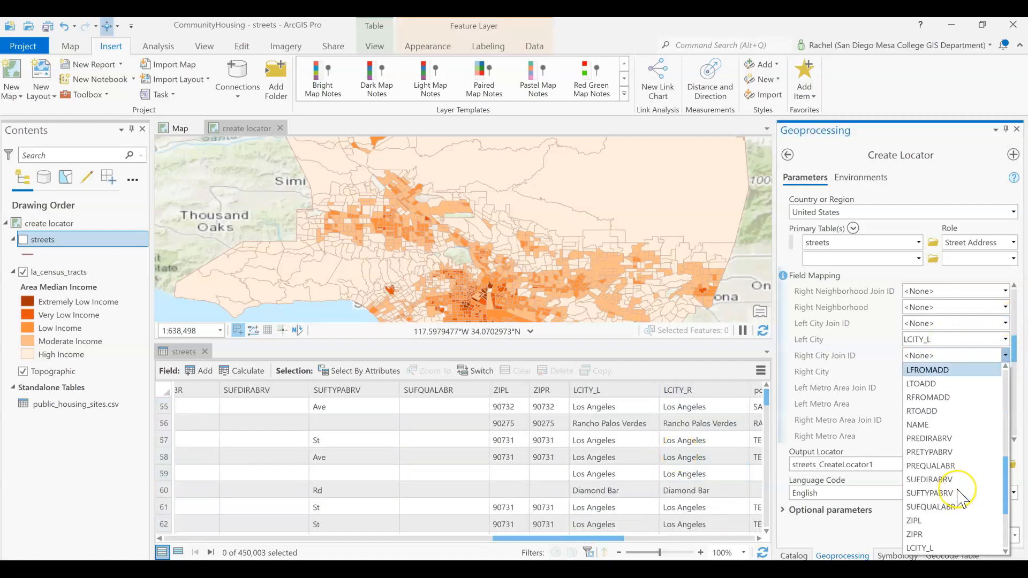
scroll(942, 493, down, 2)
click(936, 480)
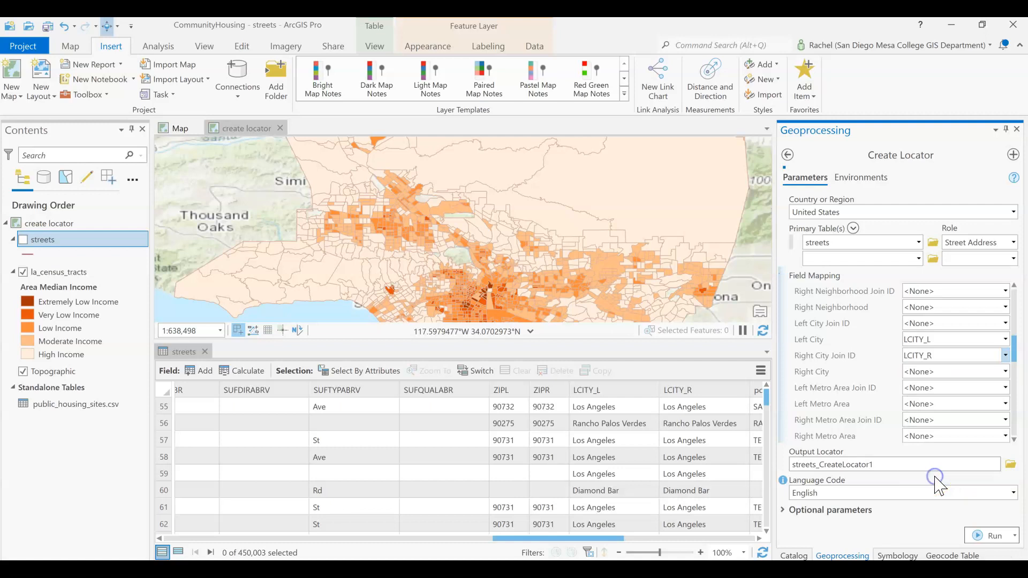
Check the ZIP field mappings, name the output locator housingadd_loc2 and run Create Locator
drag(1014, 350, 1005, 409)
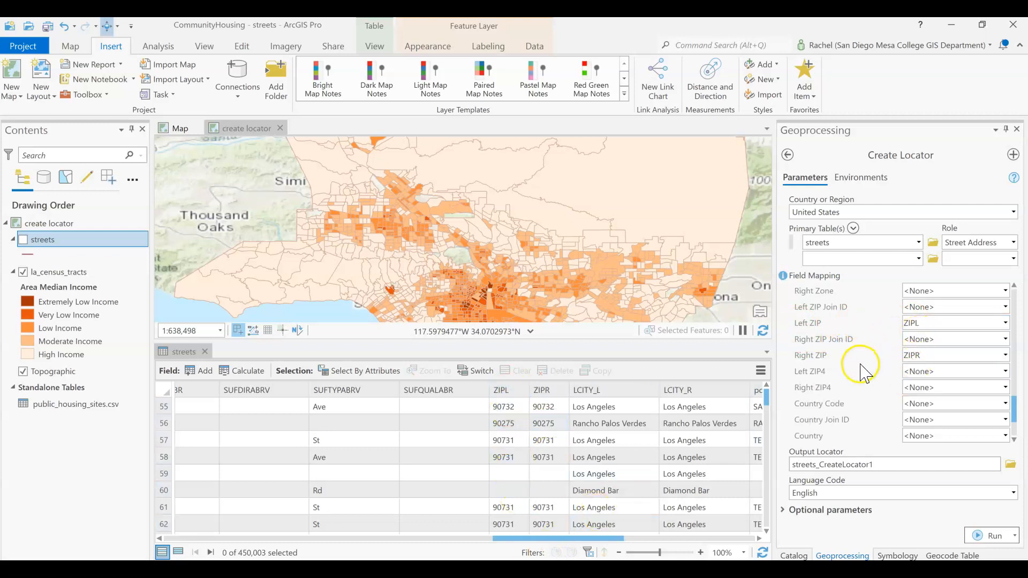
click(925, 463)
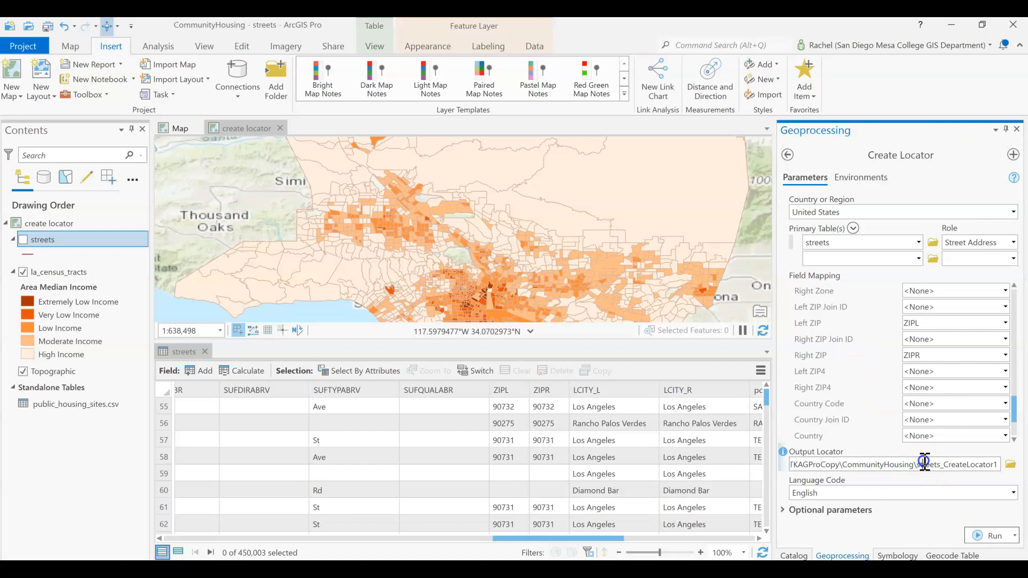
double_click(918, 465)
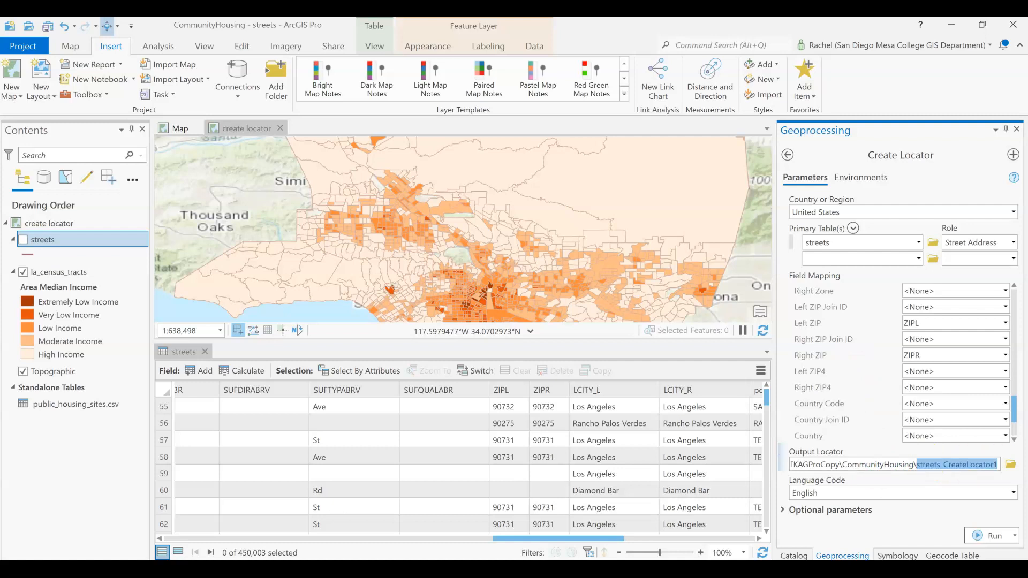
text(housingadd_loc2)
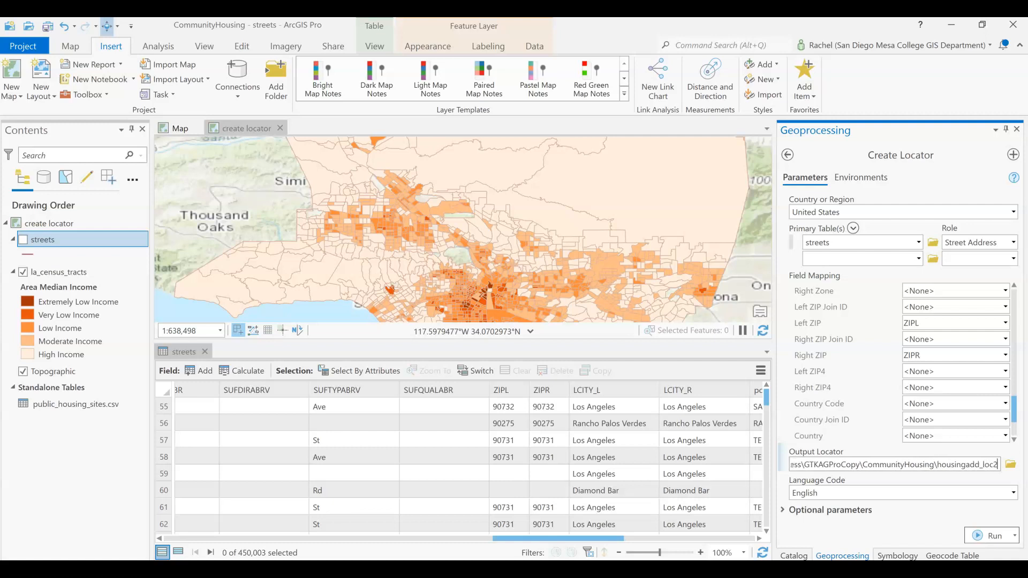
click(990, 536)
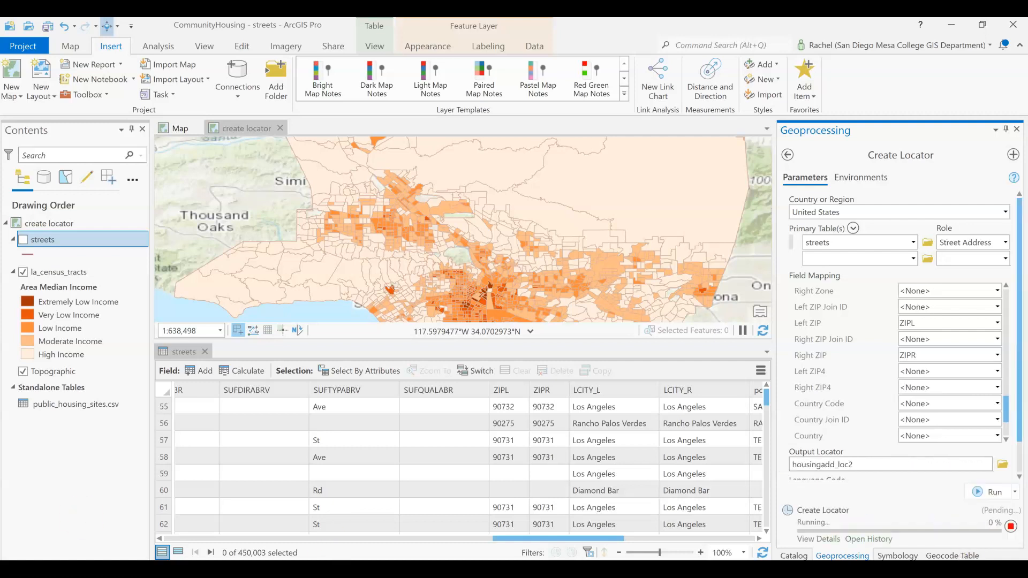
Open the details of the Create Locator run and read through its messages
mouse_move(801, 544)
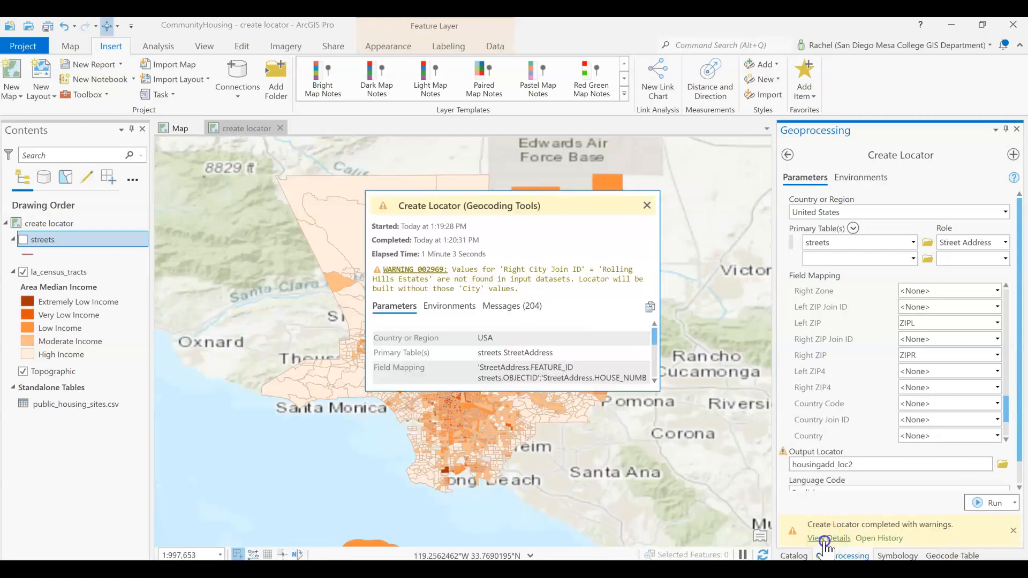
click(516, 306)
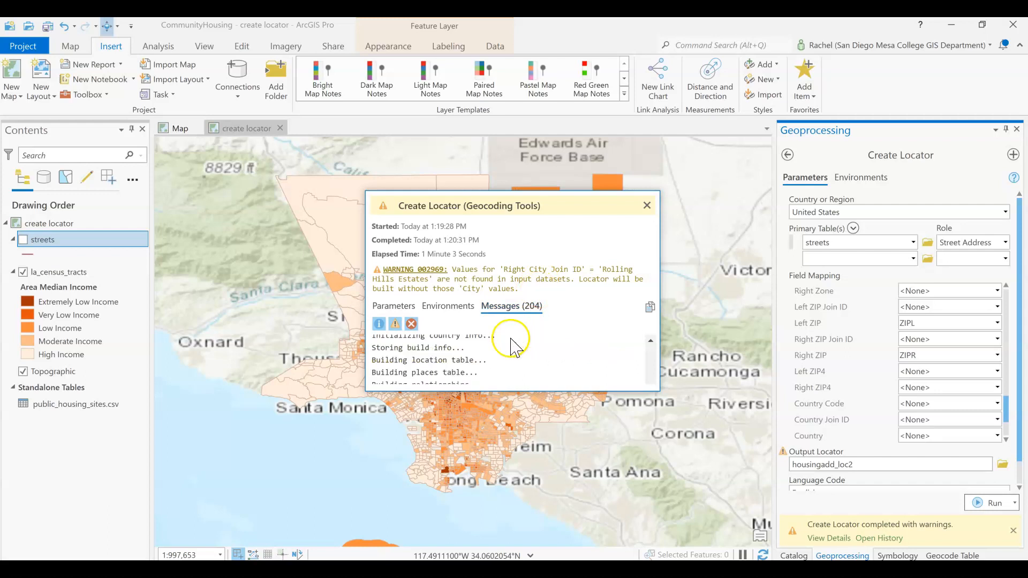
scroll(511, 345, down, 10)
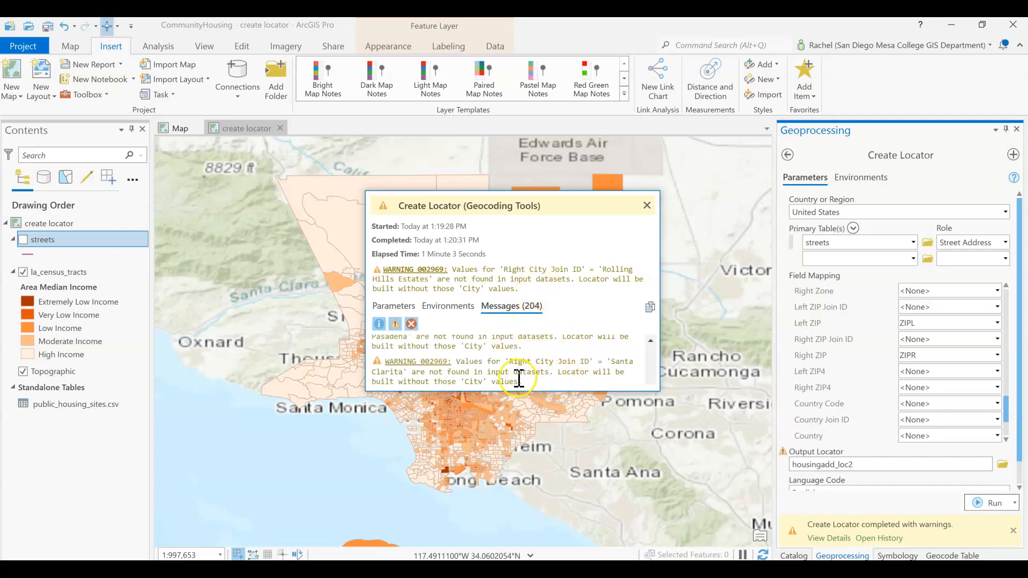
Enlarge the Create Locator details window, examine its warnings from first to last, and leave the tool
scroll(494, 362, down, 2)
scroll(496, 364, down, 4)
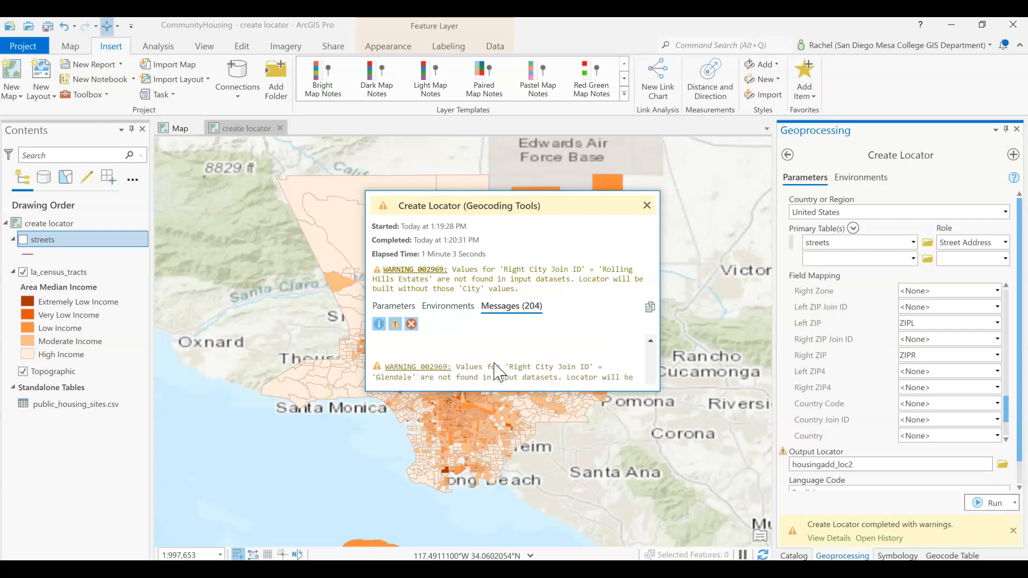
scroll(495, 370, down, 3)
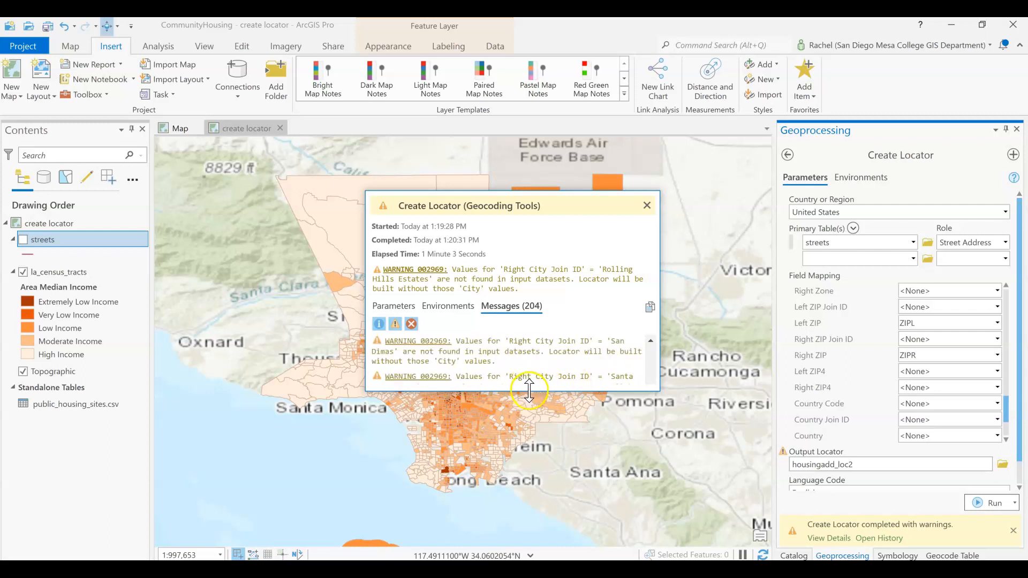
drag(529, 391, 544, 557)
scroll(545, 514, down, 6)
scroll(547, 498, up, 10)
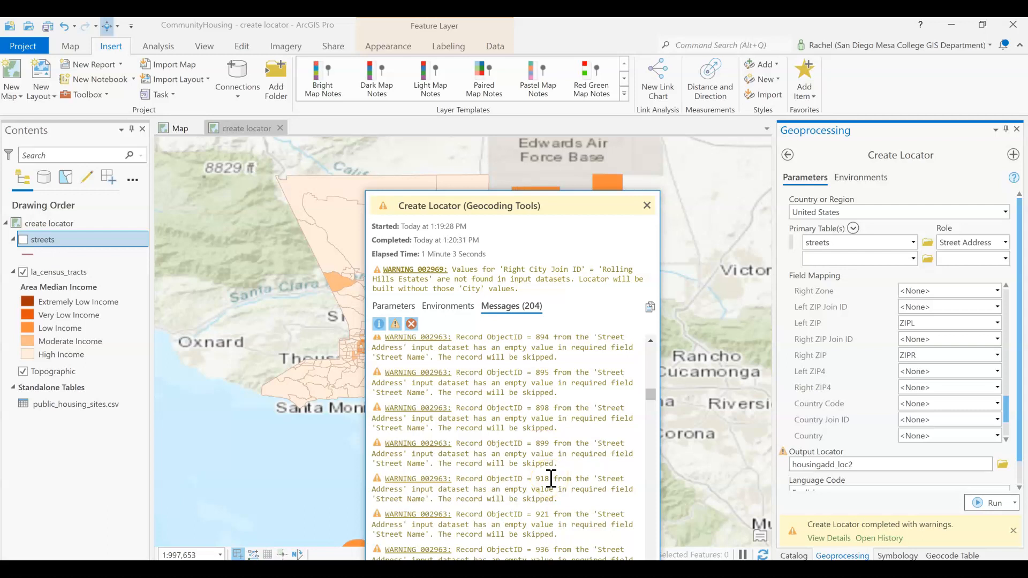
scroll(551, 478, up, 1)
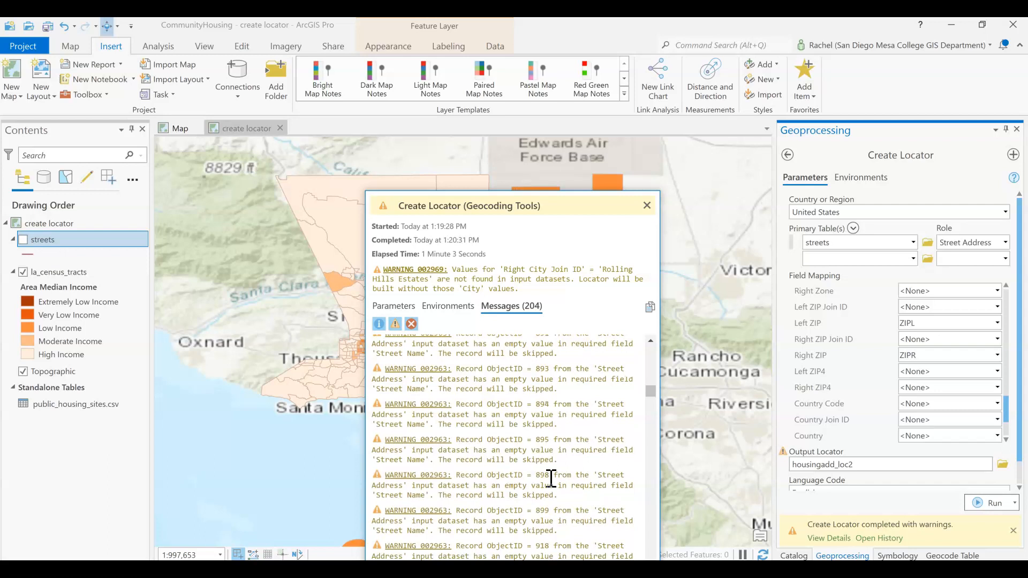
scroll(551, 479, up, 5)
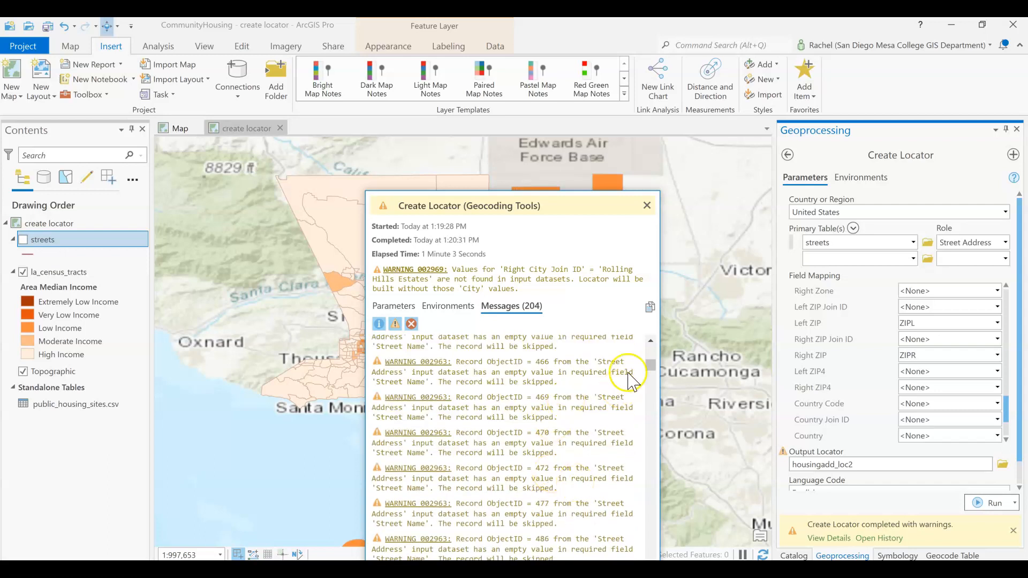
scroll(650, 363, up, 3)
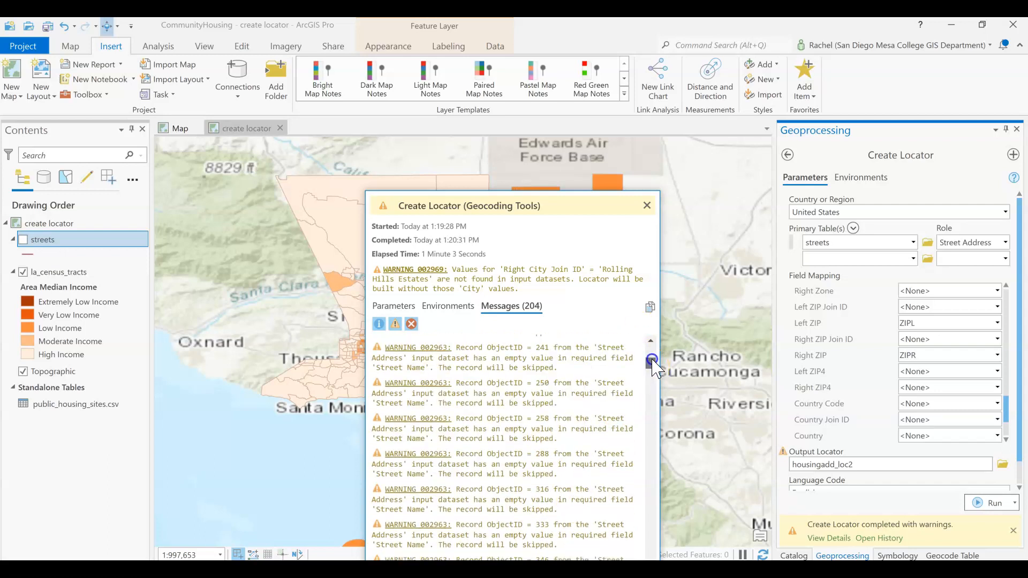
scroll(653, 362, up, 5)
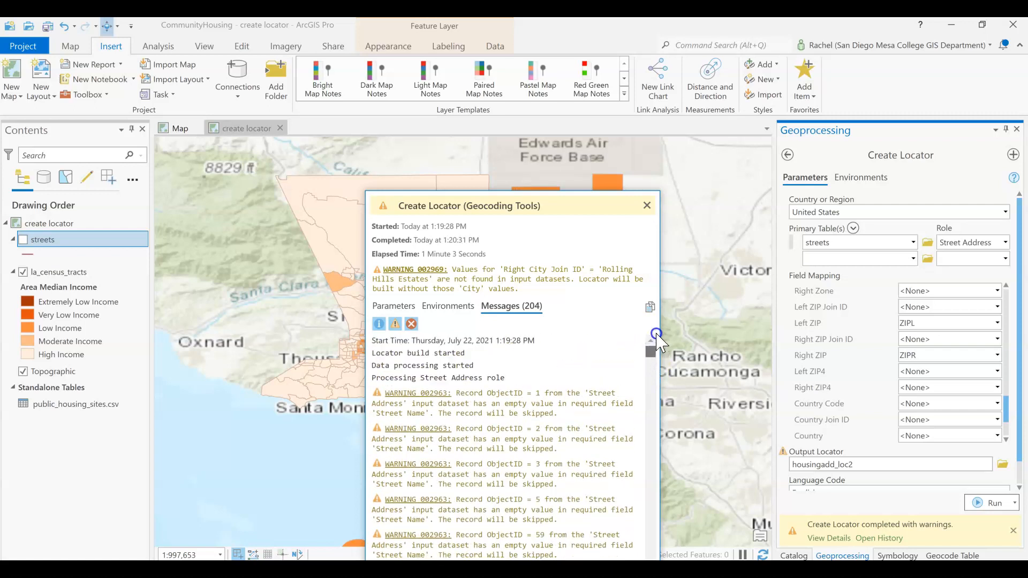
drag(657, 327, 687, 552)
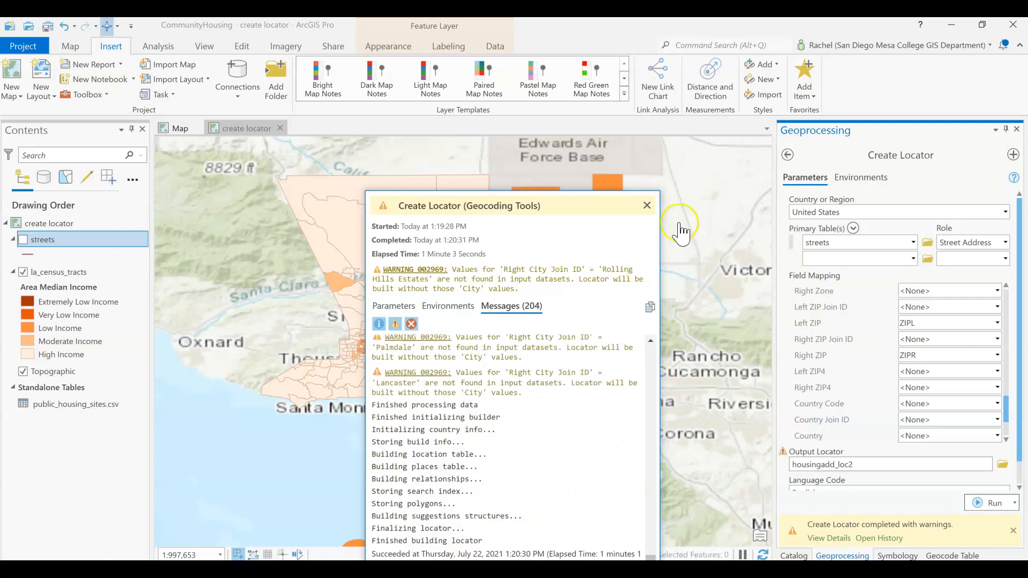
click(647, 206)
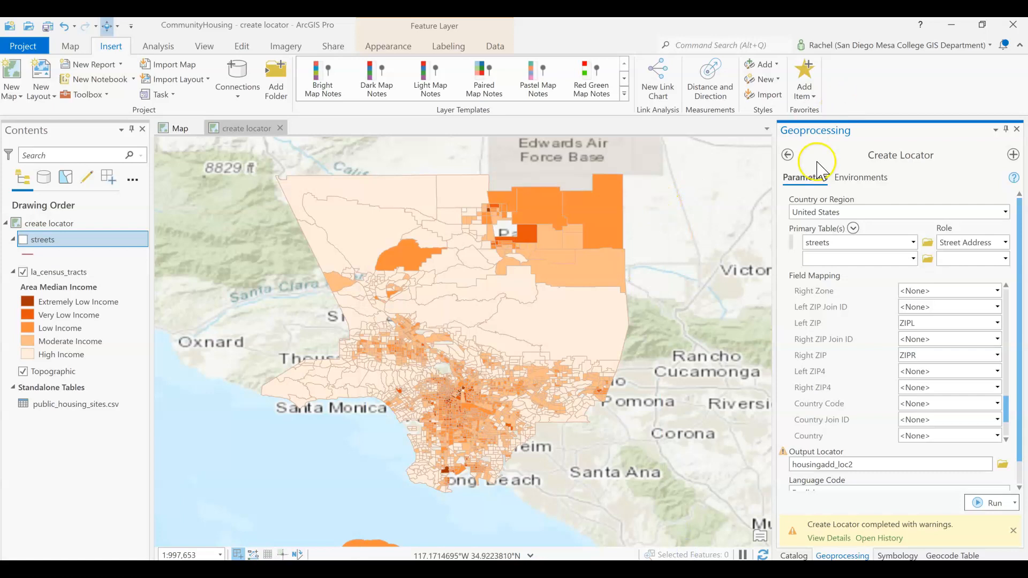
click(788, 155)
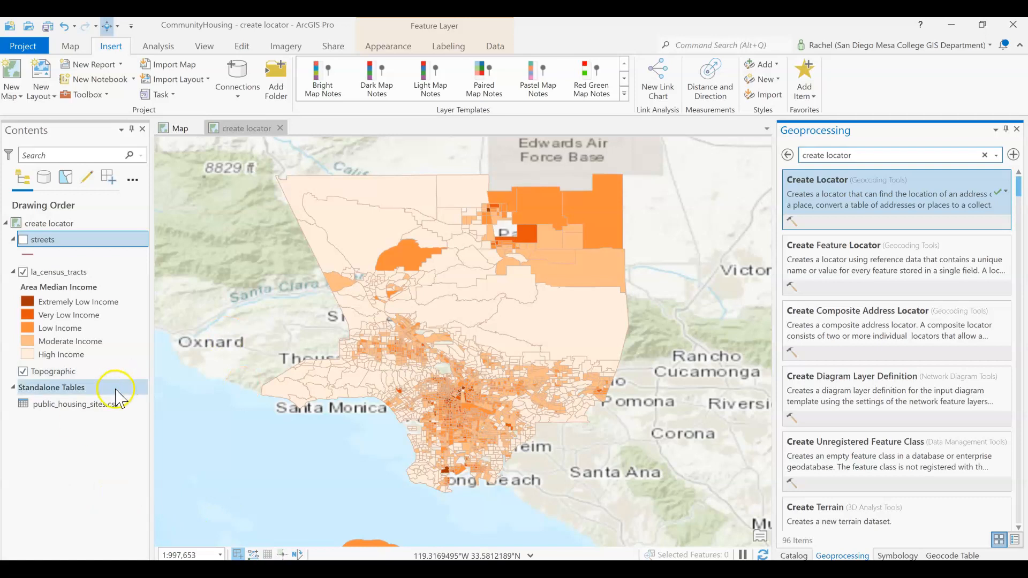
Open the Geocode Table tool for public_housing_sites.csv, skipping the guided workflow, and choose housingadd_loc2 as its input locator
right_click(107, 405)
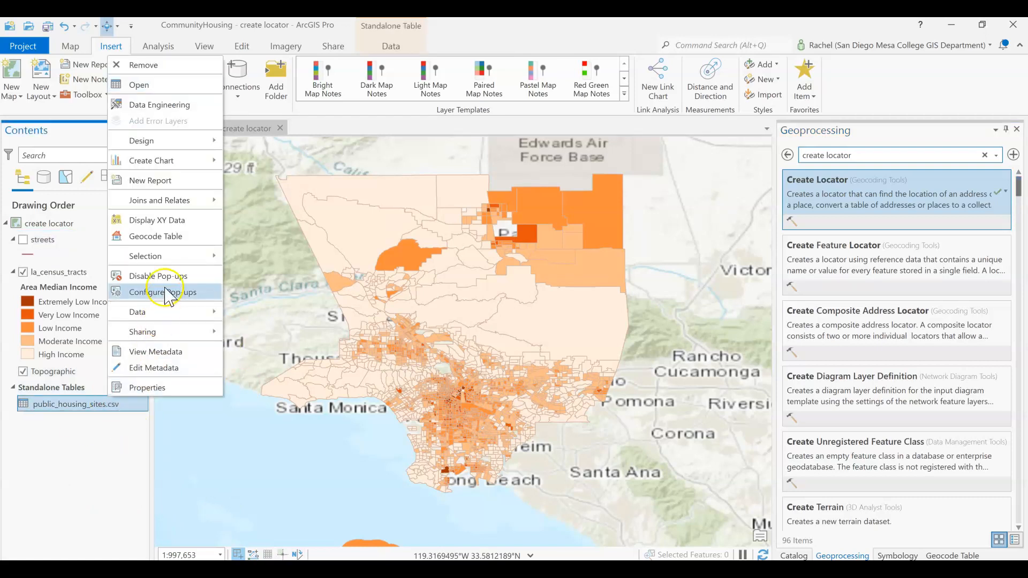
click(164, 237)
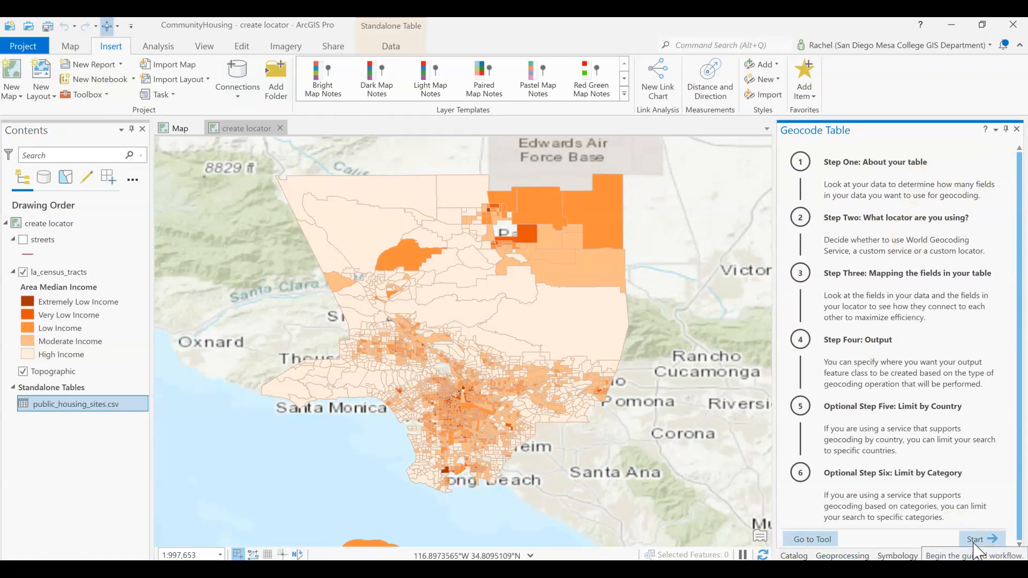
click(823, 536)
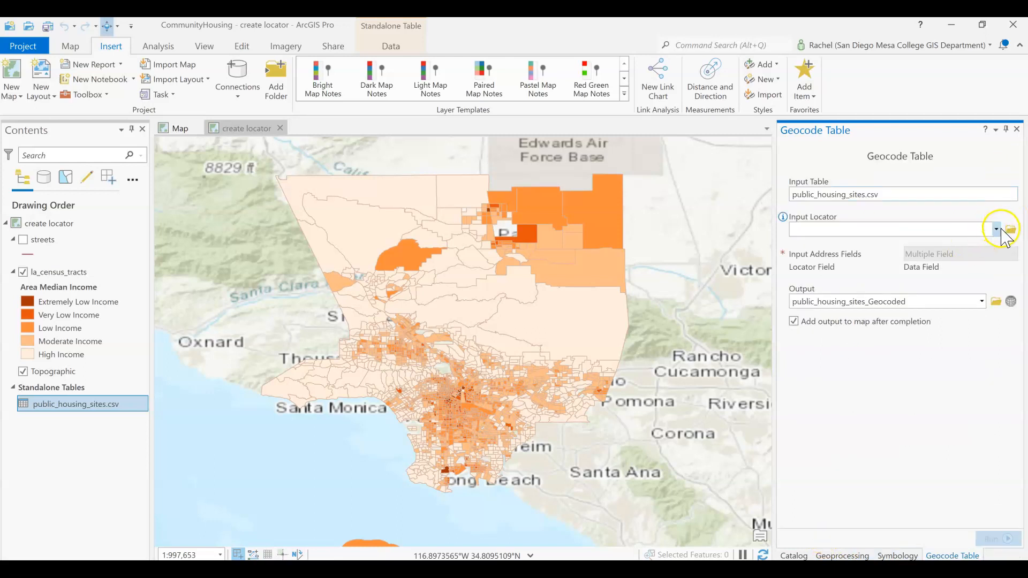
click(998, 230)
click(954, 263)
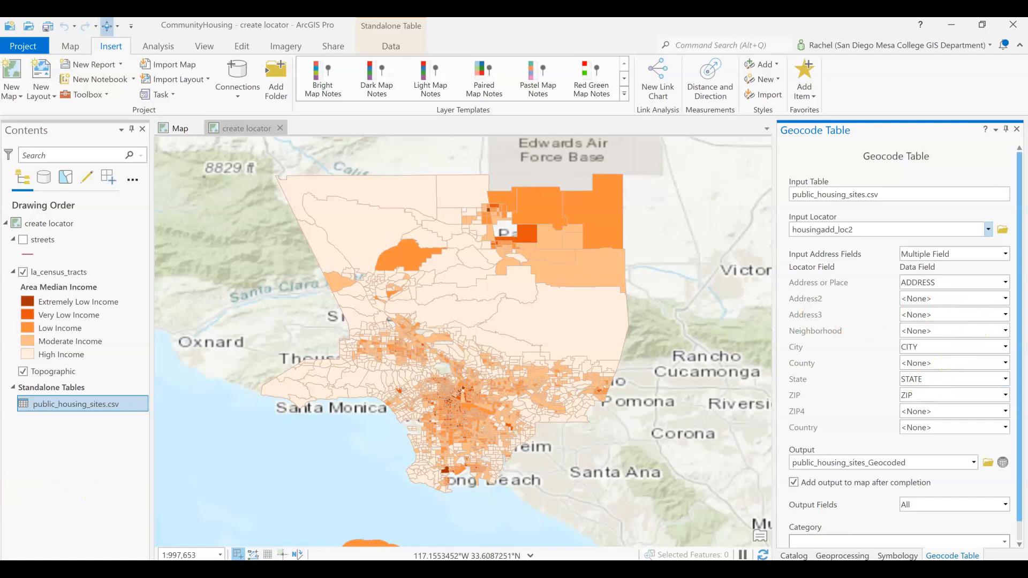
Name the geocoding output public_housing_2 in CommunityHousing.gdb and run the geocoding
click(990, 462)
click(750, 321)
drag(750, 323, 688, 328)
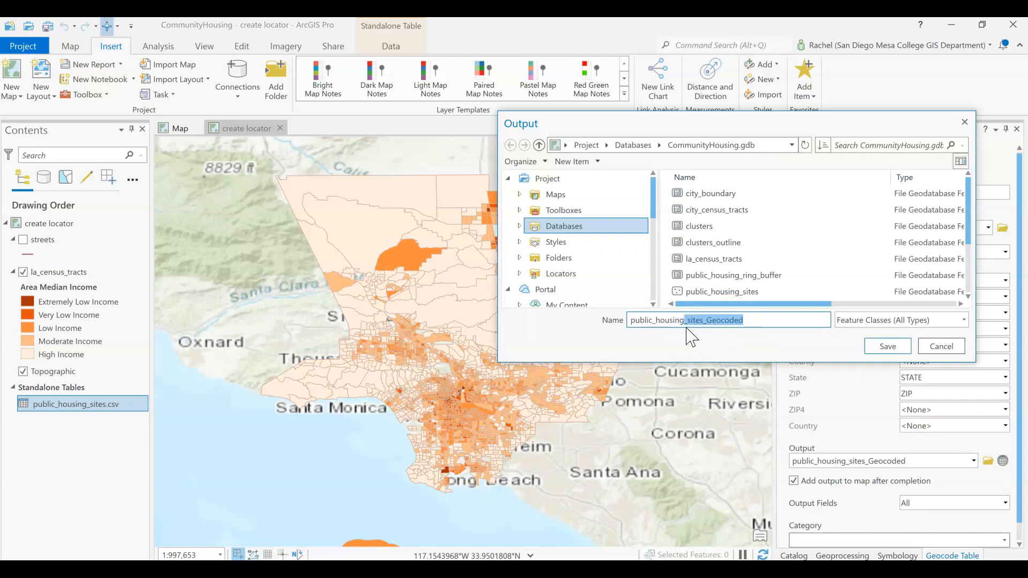
text(_2)
click(888, 347)
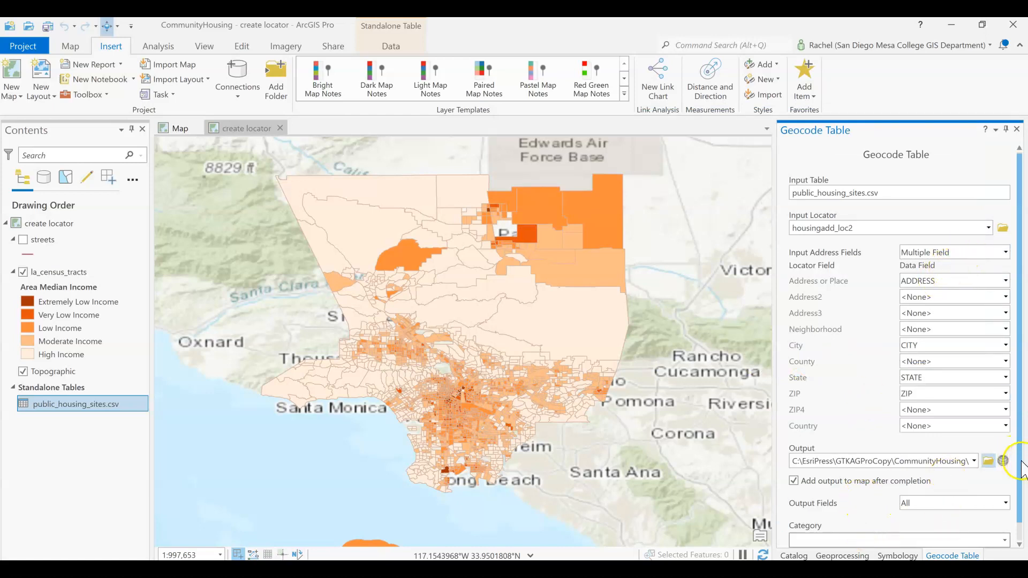
scroll(1022, 466, down, 1)
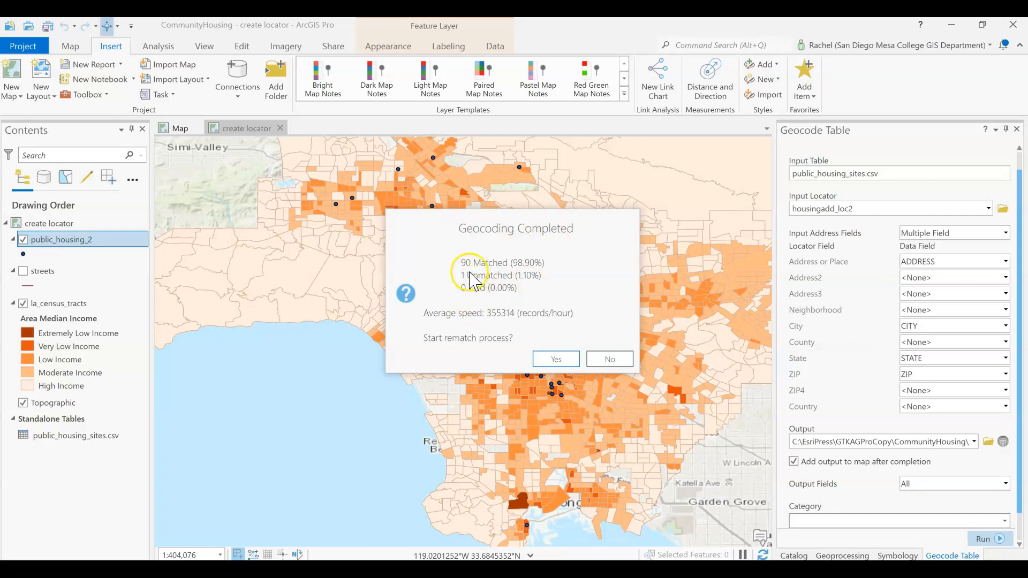
Start the rematch process for the geocoded sites and hide the la_census_tracts layer on the map
click(562, 357)
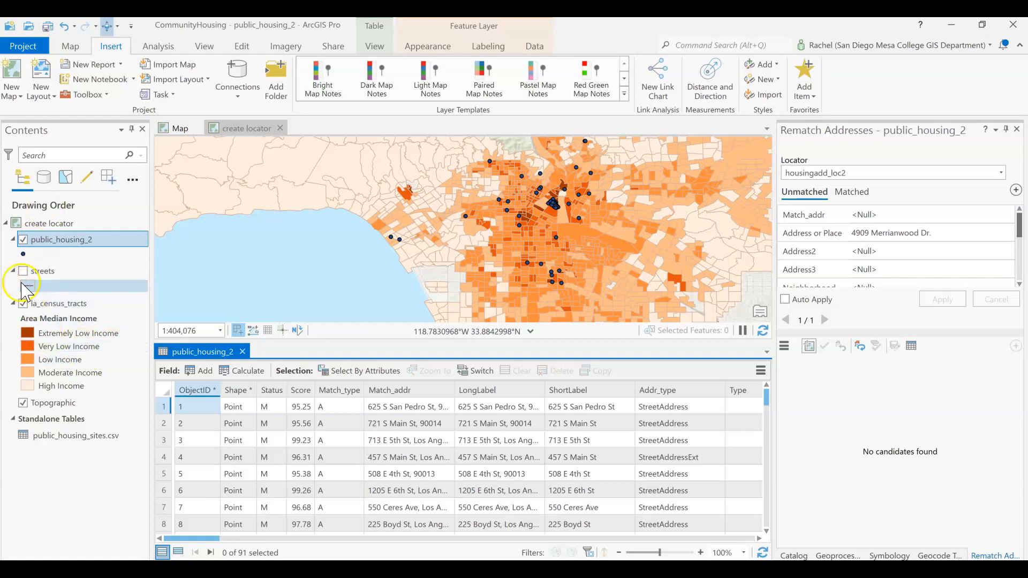
click(23, 304)
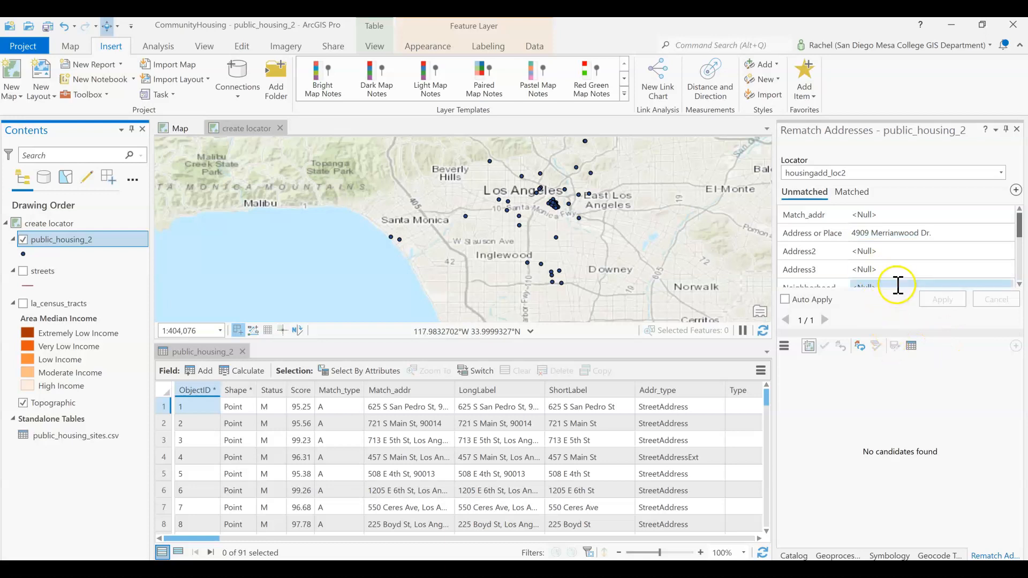
click(893, 310)
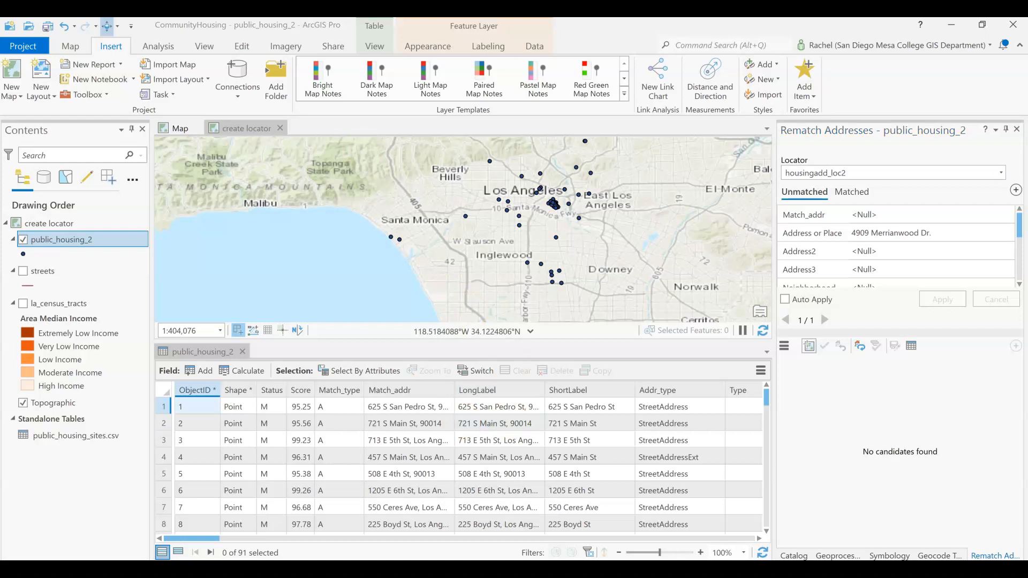
Correct the street name in the unmatched record's Address or Place value to Marionwood
click(905, 236)
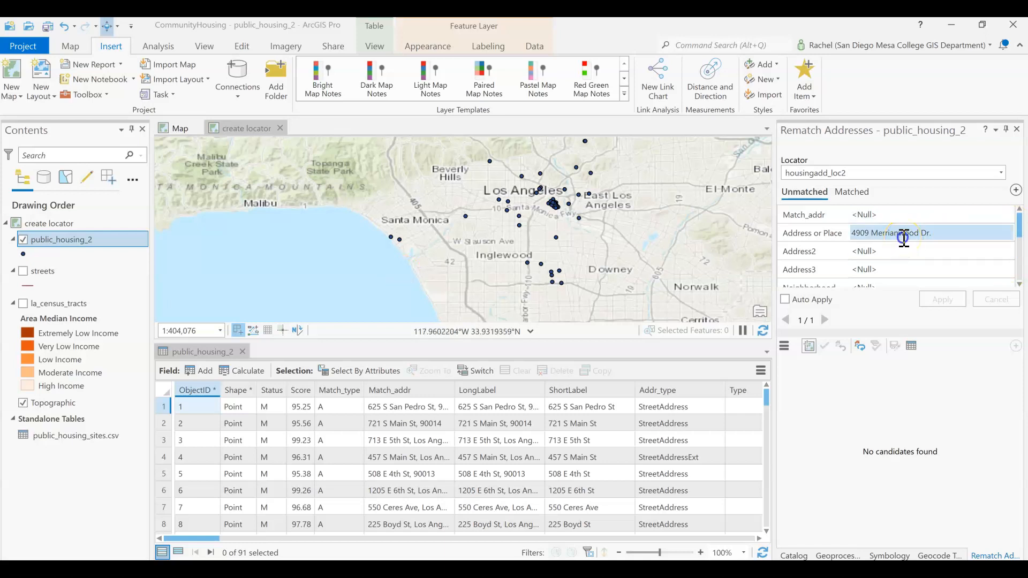
click(904, 235)
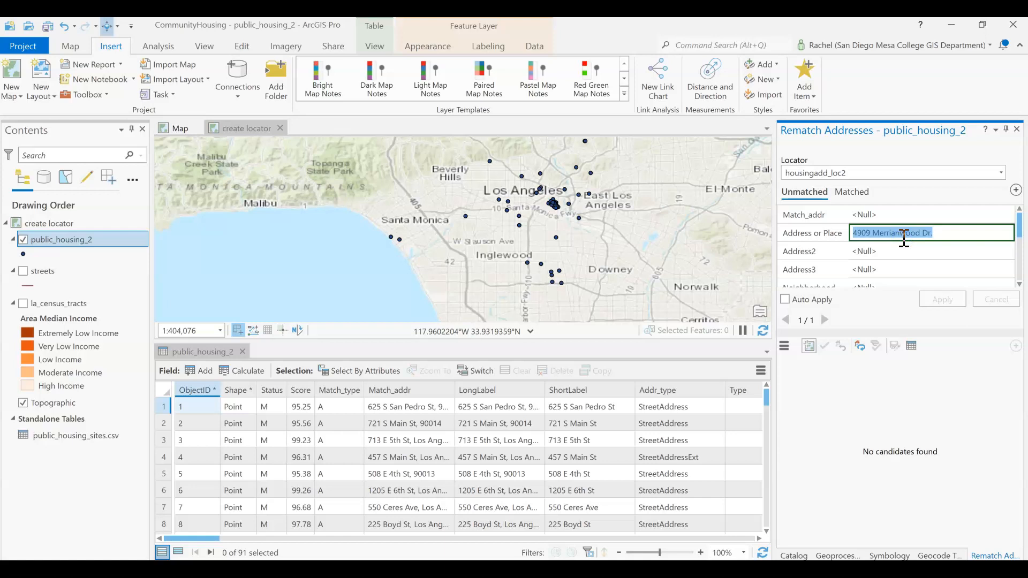
click(900, 234)
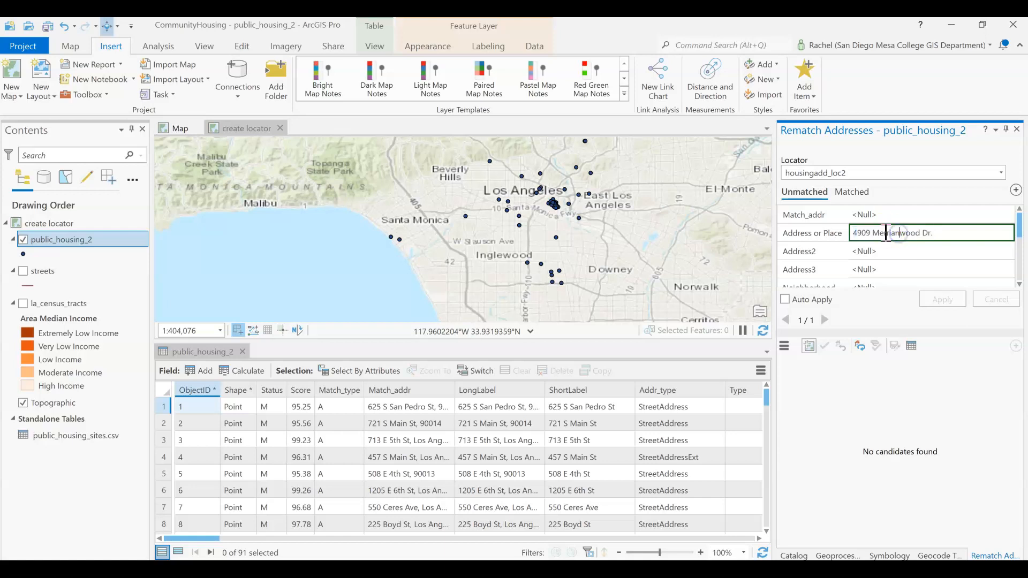
drag(884, 234, 902, 237)
key(BackSpace)
key(BackSpace)
text(arion)
key(Tab)
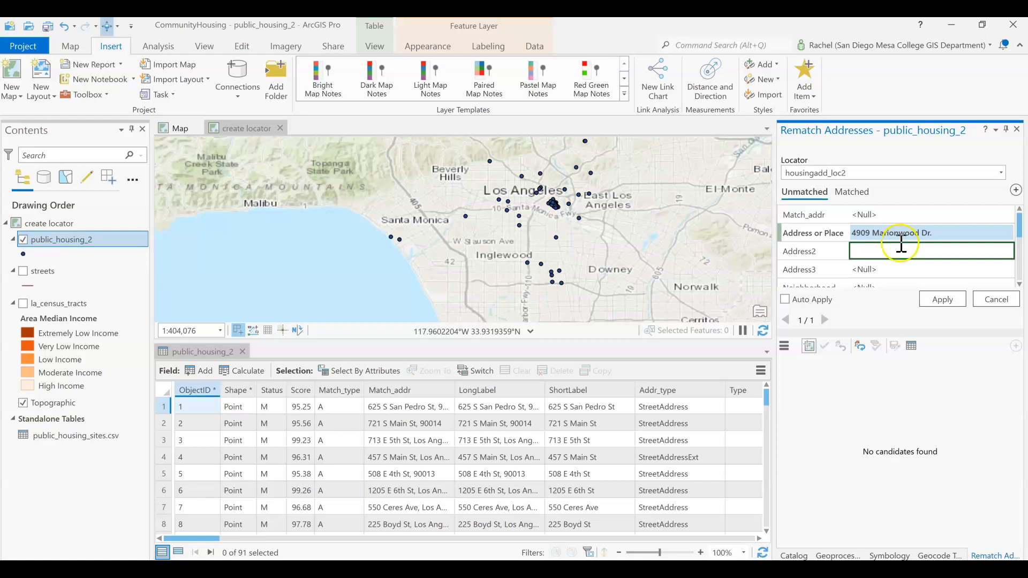
Apply the corrected address, check its ZIP, and match the record to candidate A of type StreetAddress
click(945, 308)
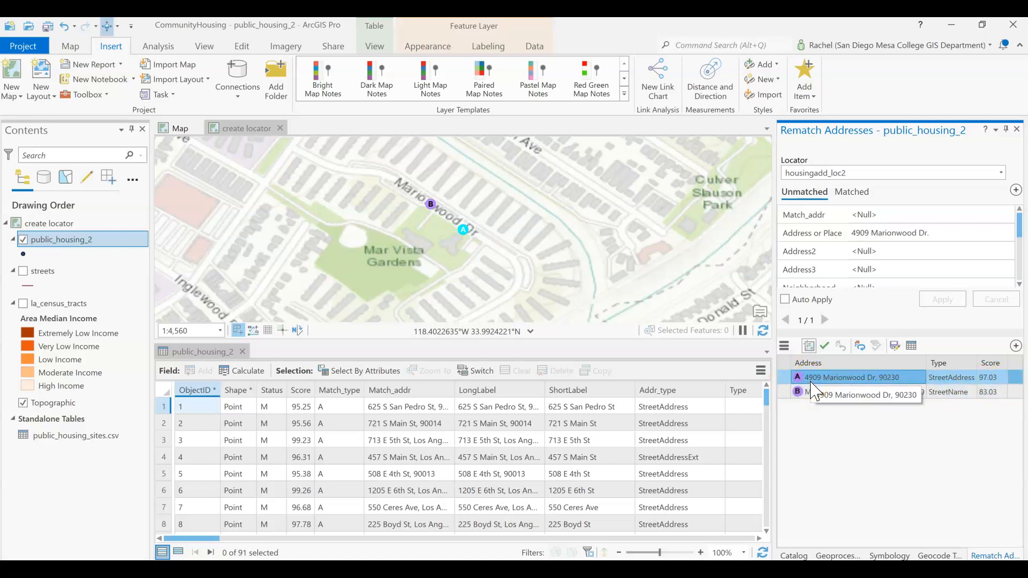
scroll(941, 255, down, 5)
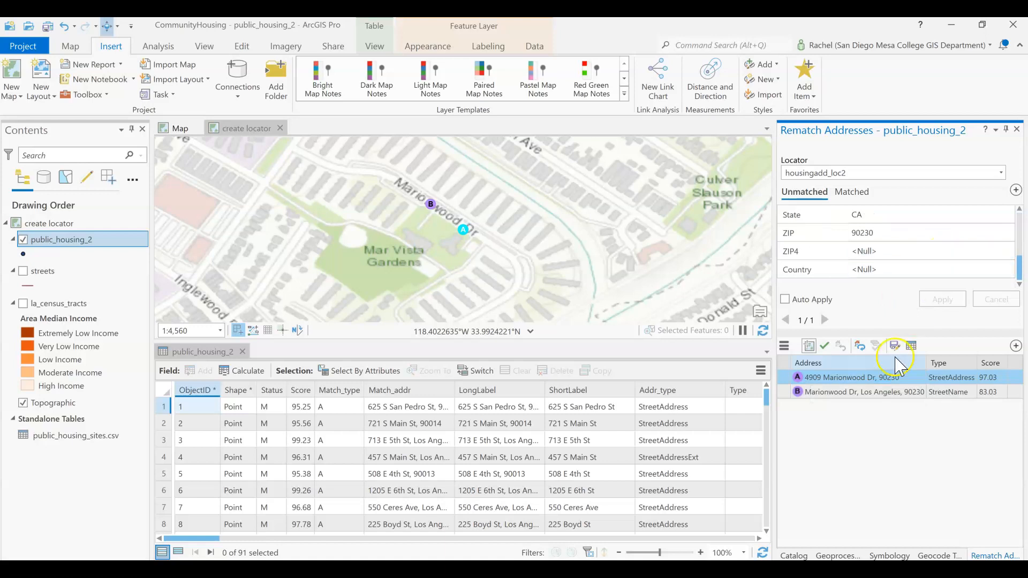
click(825, 346)
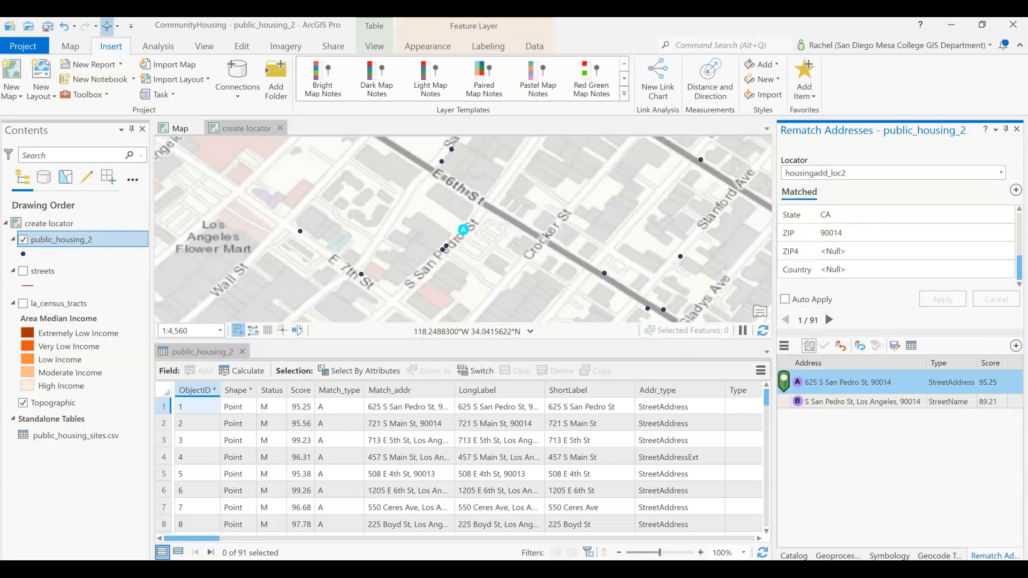
Sort the public_housing_2 table by Status in descending order and check the records through to the last row
right_click(271, 390)
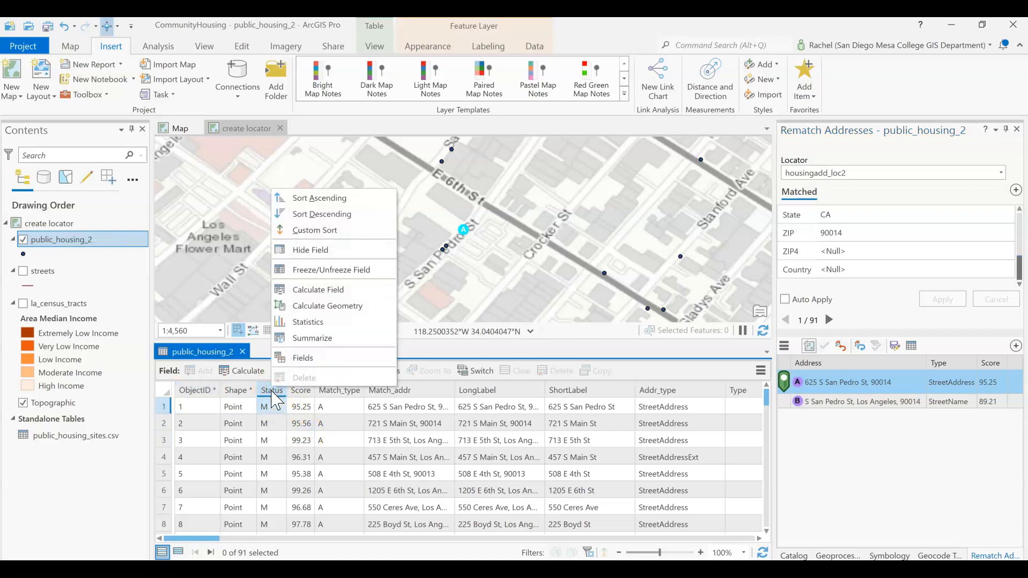
click(316, 214)
scroll(274, 456, down, 20)
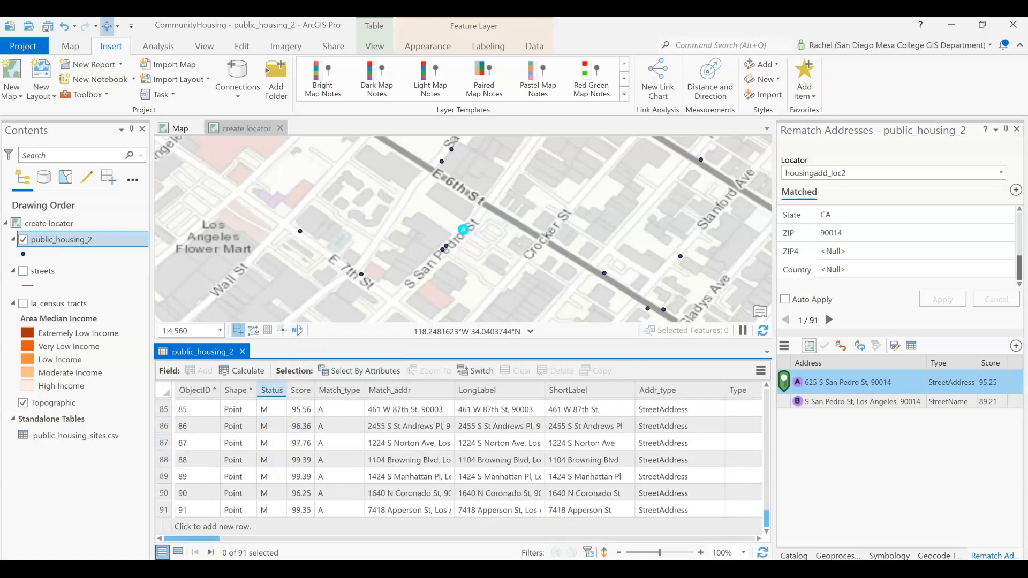